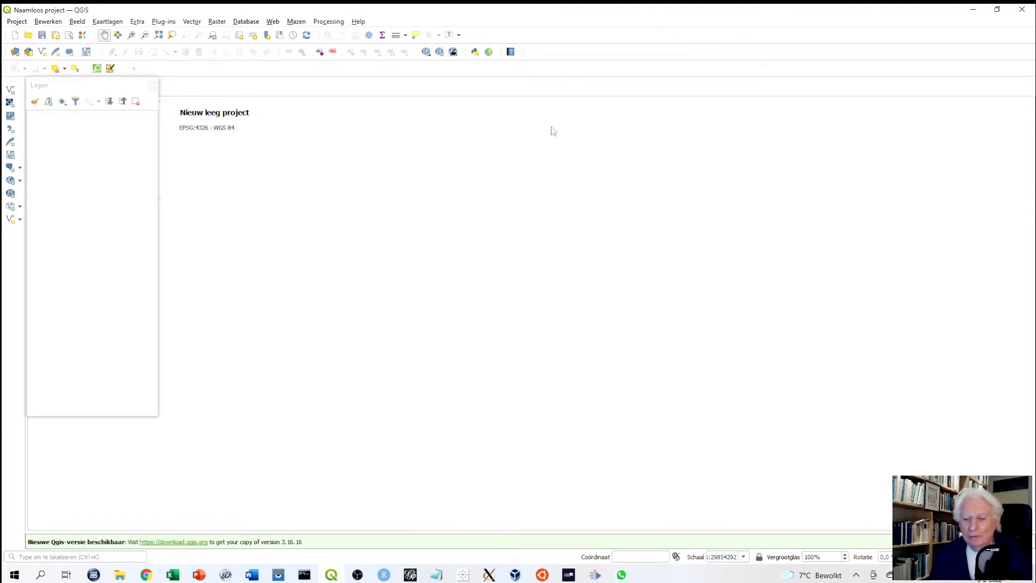
Switch to the Excel workbook and look through the village water point records in the watermapdata table.
{"action": "left_click", "coordinate": [172, 575]}
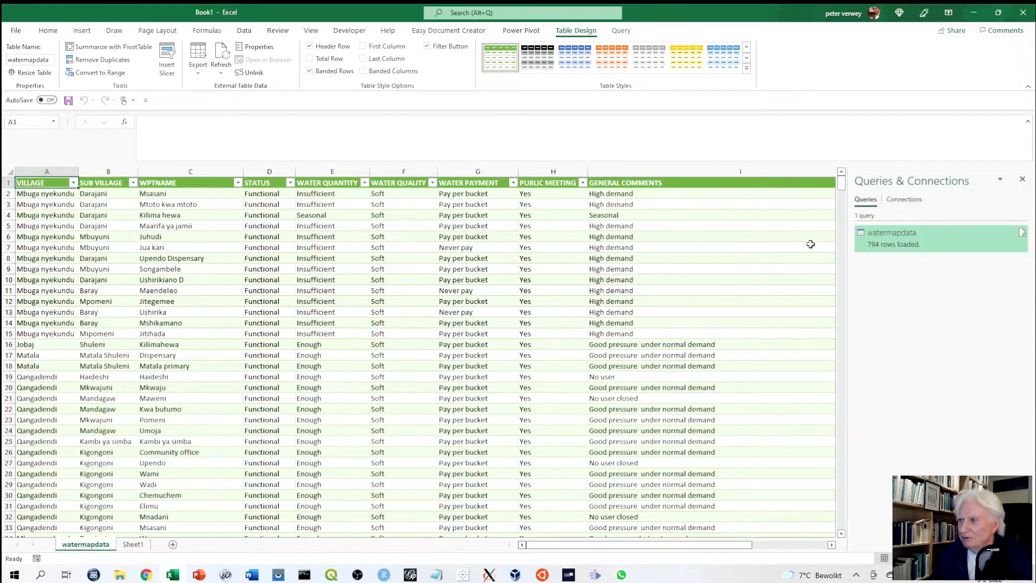
{"action": "left_click_drag", "start_coordinate": [841, 185], "coordinate": [839, 275]}
{"action": "left_click", "coordinate": [843, 189]}
{"action": "left_click", "coordinate": [843, 199]}
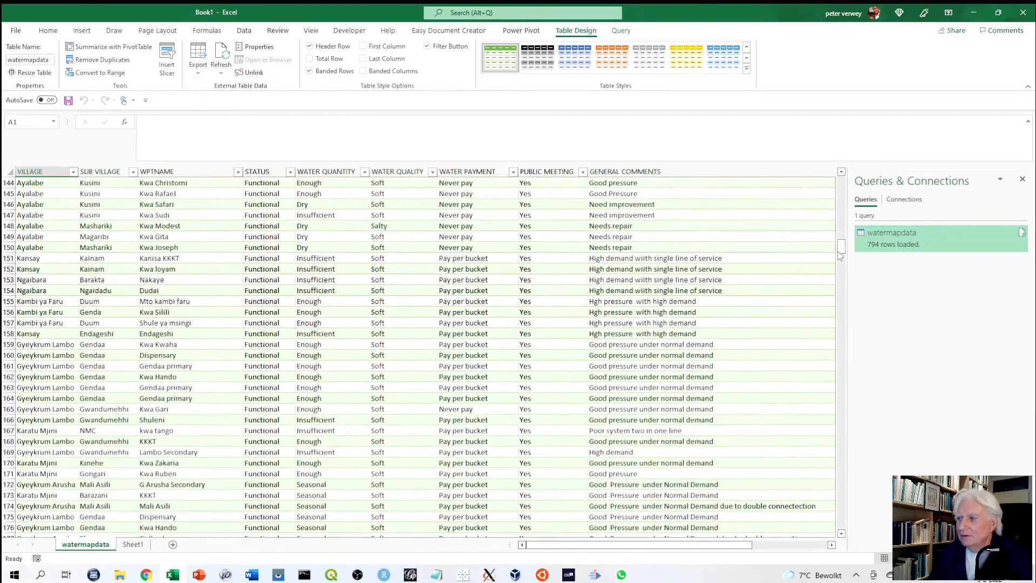
{"action": "left_click_drag", "start_coordinate": [839, 332], "coordinate": [838, 533]}
{"action": "left_click_drag", "start_coordinate": [846, 346], "coordinate": [840, 182]}
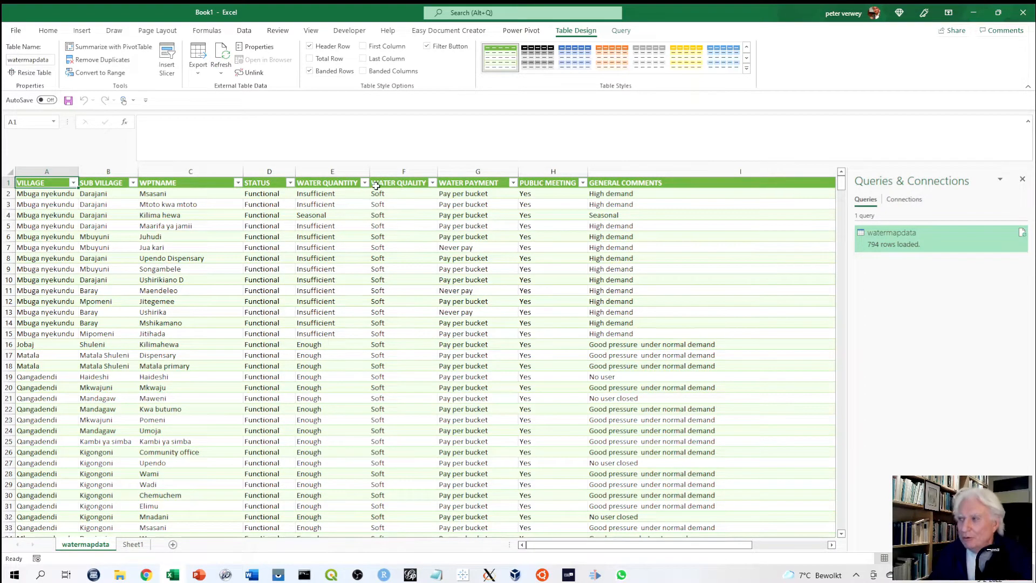
Switch to QGIS and add the World_Countries__Generalized_.shp shapefile from the zim2022 folder as a vector layer.
{"action": "left_click", "coordinate": [332, 576]}
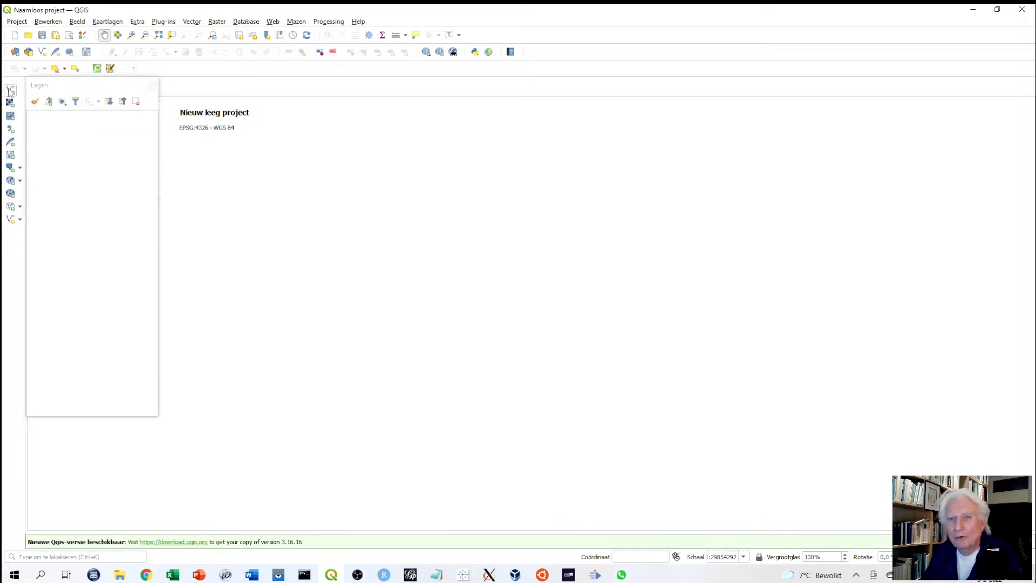
{"action": "left_click", "coordinate": [10, 90]}
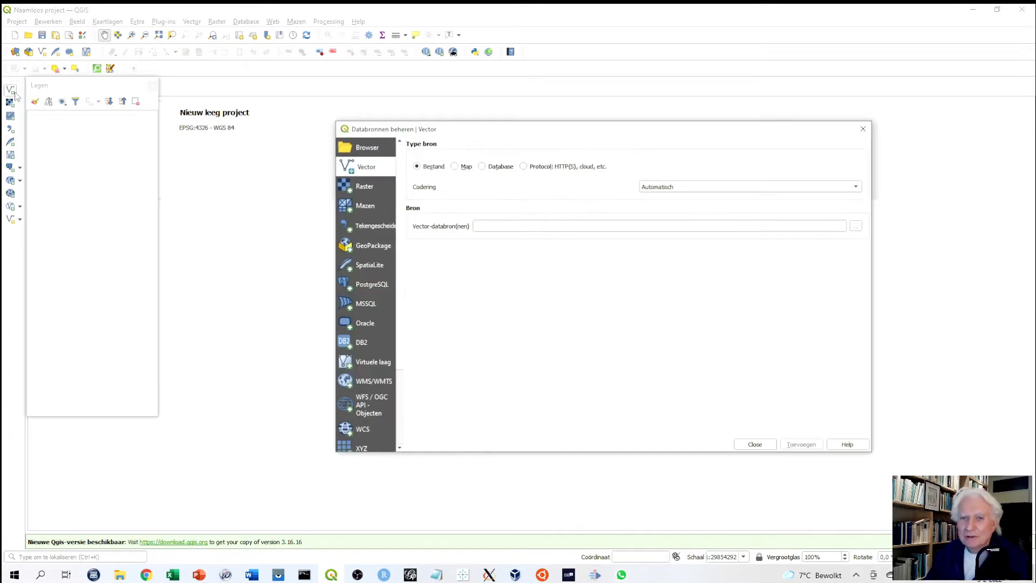
{"action": "left_click", "coordinate": [857, 227]}
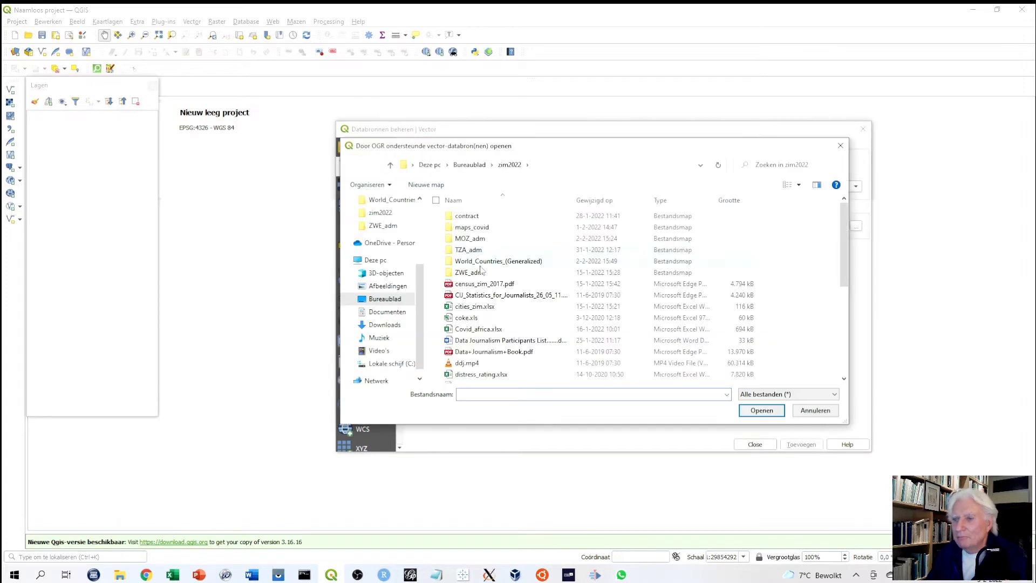
{"action": "double_click", "coordinate": [467, 264]}
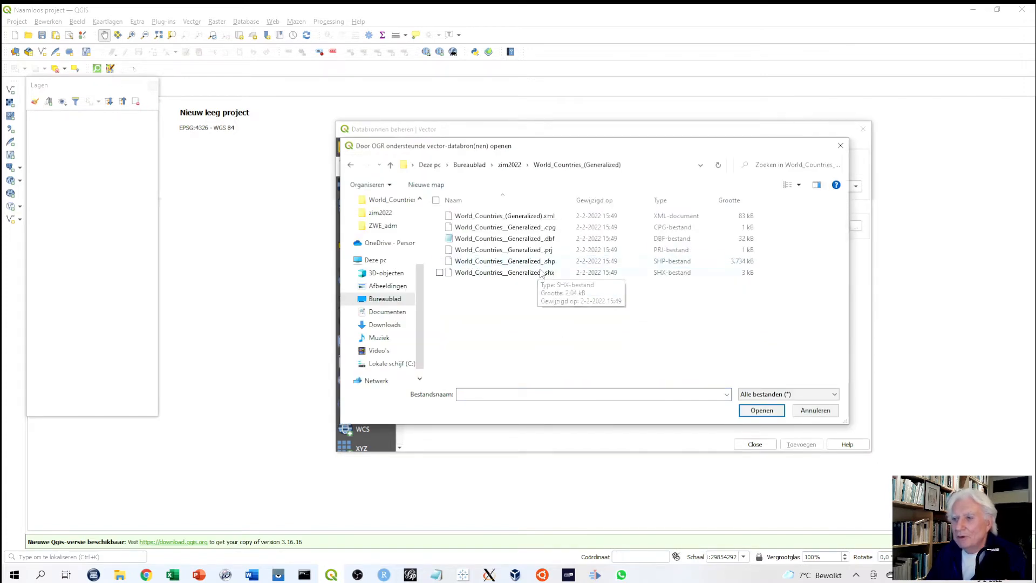
{"action": "left_click", "coordinate": [543, 262]}
{"action": "left_click", "coordinate": [759, 409]}
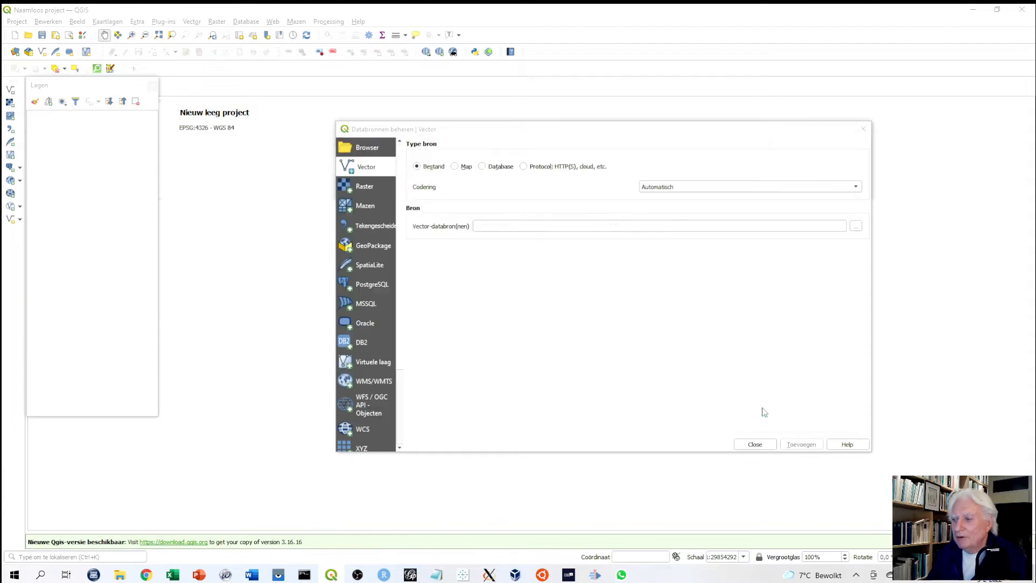
{"action": "left_click", "coordinate": [801, 446]}
{"action": "left_click", "coordinate": [755, 445]}
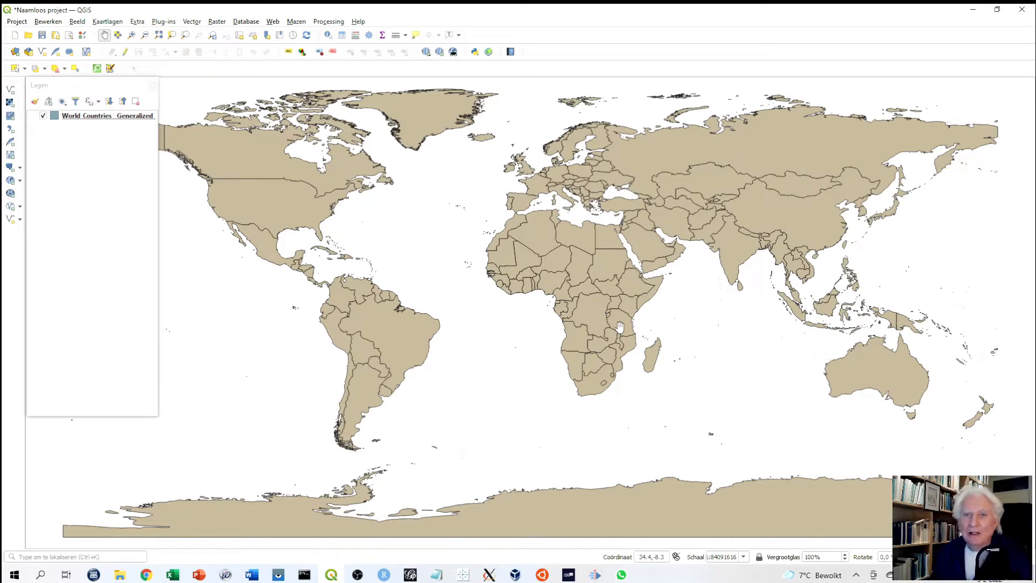
Add the TZA_adm3.shp shapefile from the TZA_adm folder in zim2022 as a second vector layer.
{"action": "left_click", "coordinate": [10, 90]}
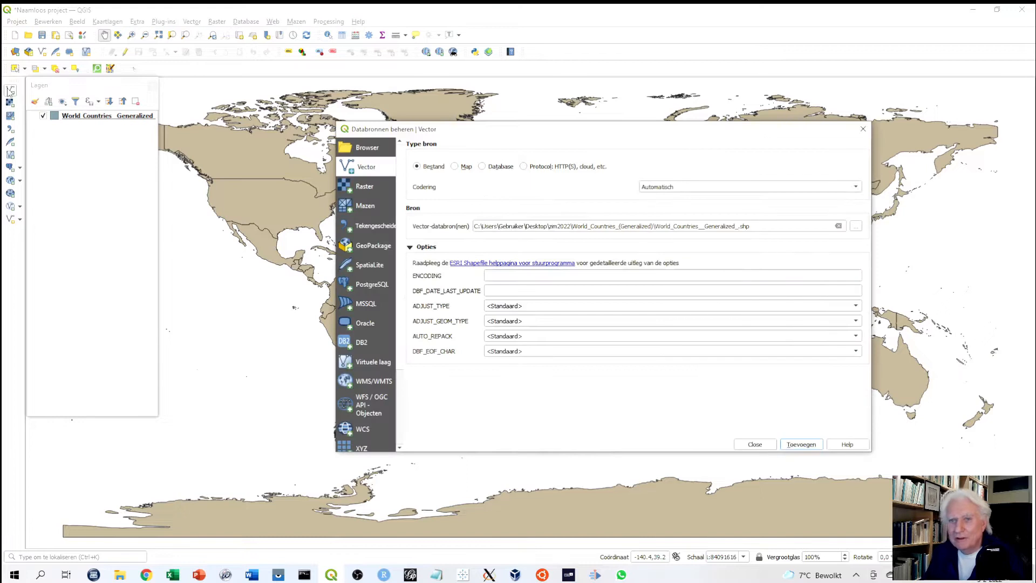
{"action": "left_click", "coordinate": [855, 226]}
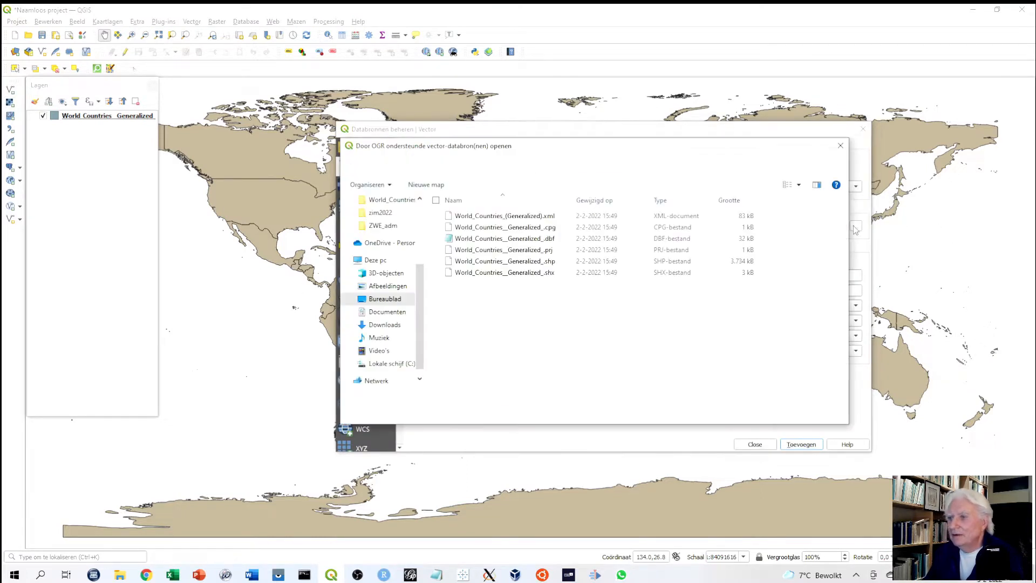
{"action": "left_click", "coordinate": [509, 164]}
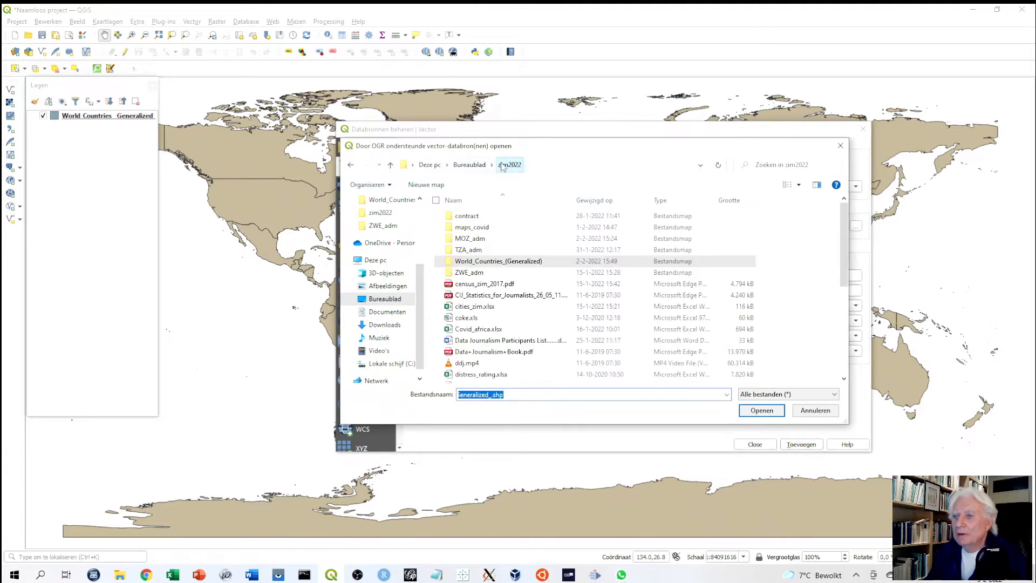
{"action": "double_click", "coordinate": [468, 250]}
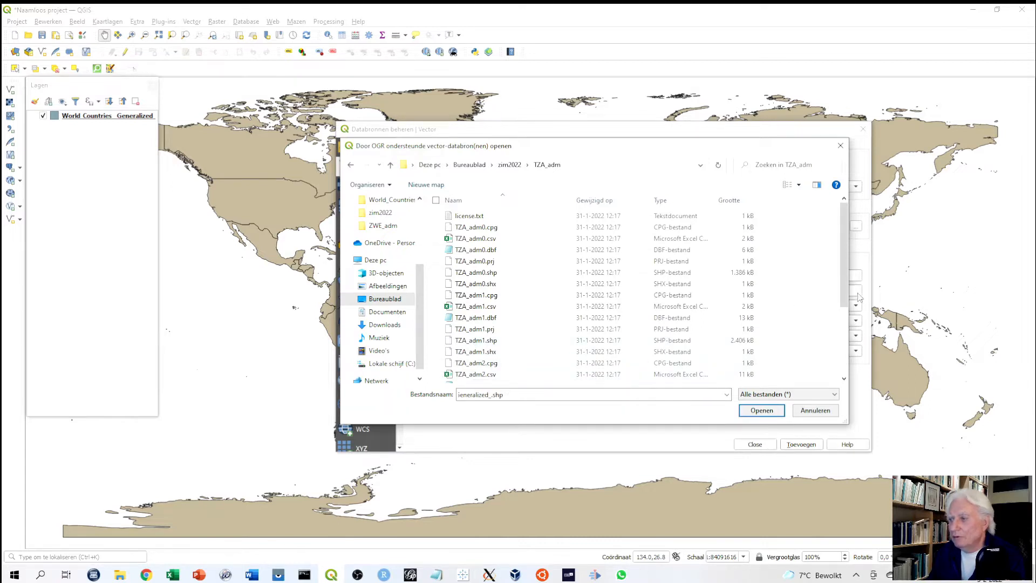
{"action": "scroll", "coordinate": [844, 281], "scroll_direction": "down", "scroll_amount": 2}
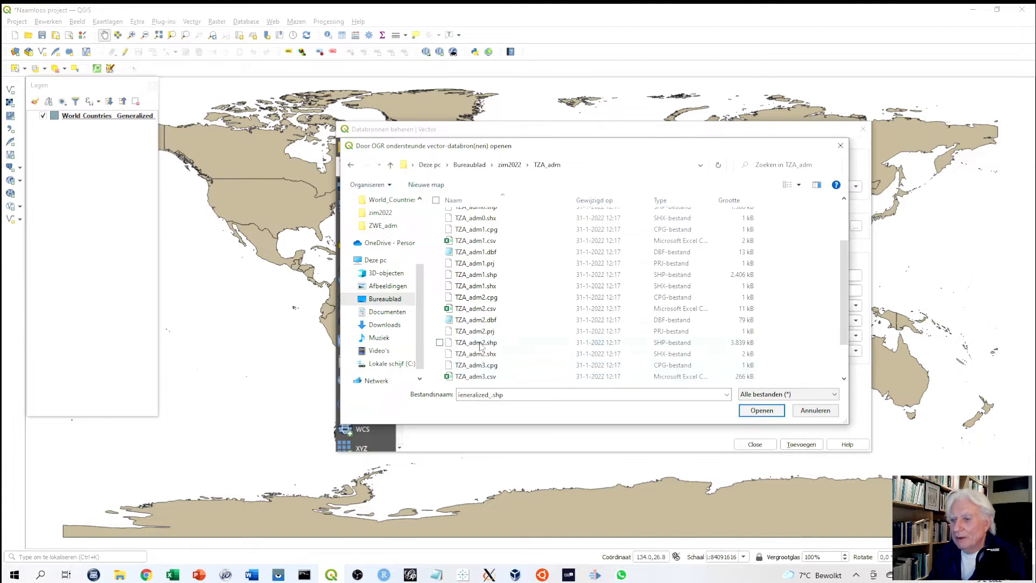
{"action": "scroll", "coordinate": [844, 346], "scroll_direction": "down", "scroll_amount": 1}
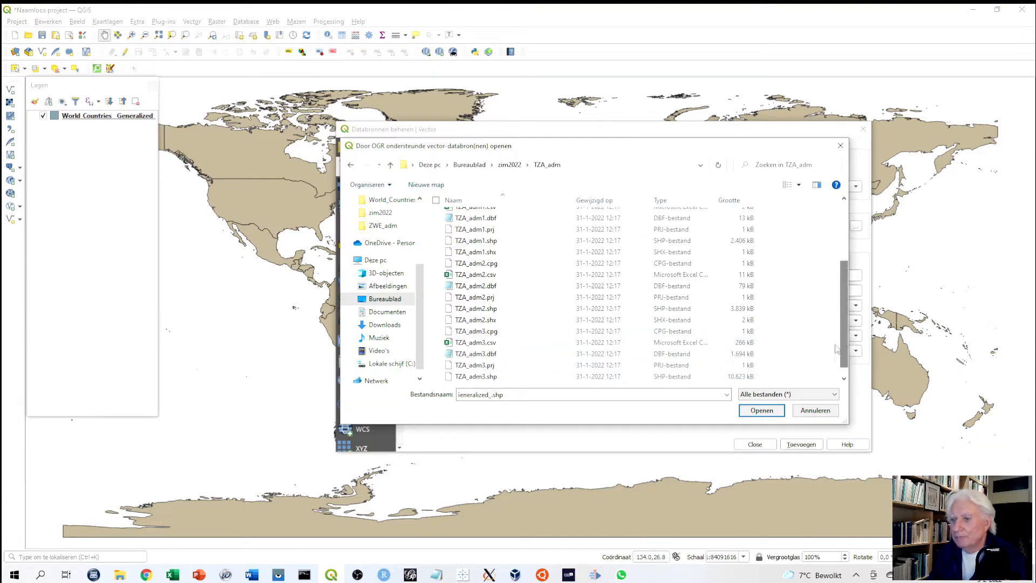
{"action": "left_click", "coordinate": [486, 377]}
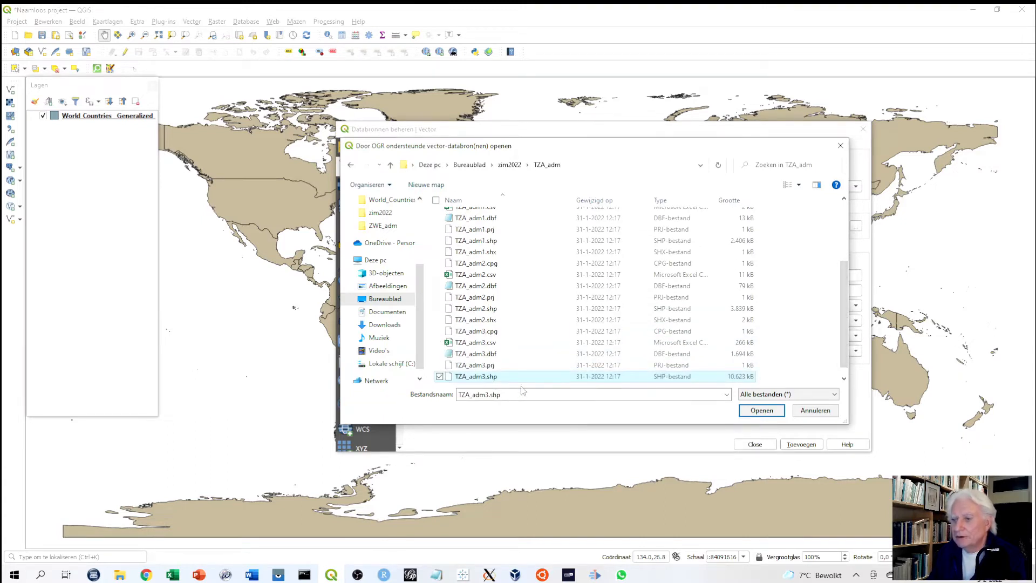
{"action": "left_click", "coordinate": [769, 412]}
{"action": "left_click", "coordinate": [801, 444]}
{"action": "left_click", "coordinate": [755, 444]}
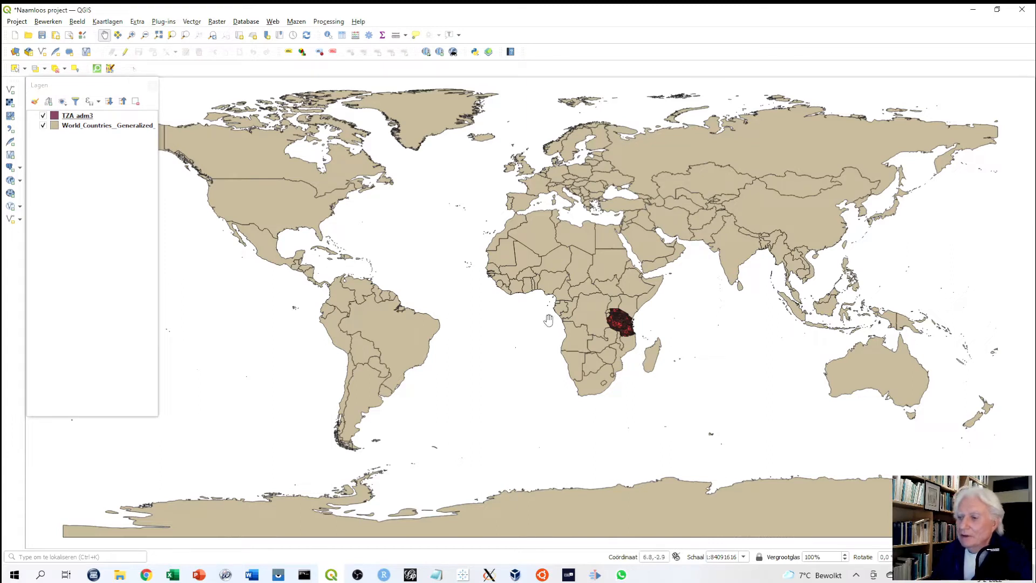
Examine the Tanzania administrative boundaries on the map up close, from the south to the north of the country.
{"action": "left_click", "coordinate": [132, 36]}
{"action": "left_click", "coordinate": [576, 326]}
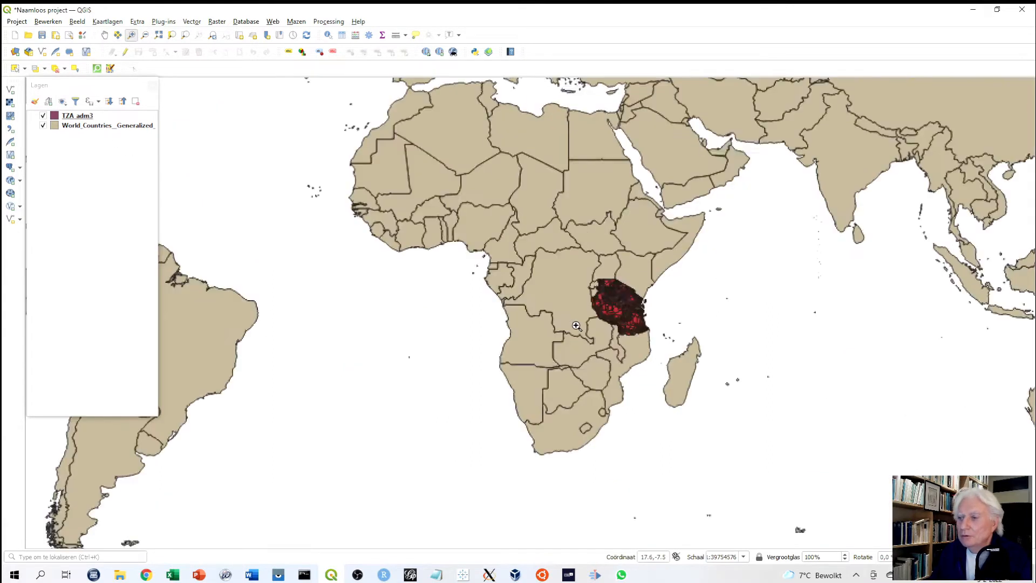
{"action": "scroll", "coordinate": [577, 326], "scroll_direction": "up", "scroll_amount": 2}
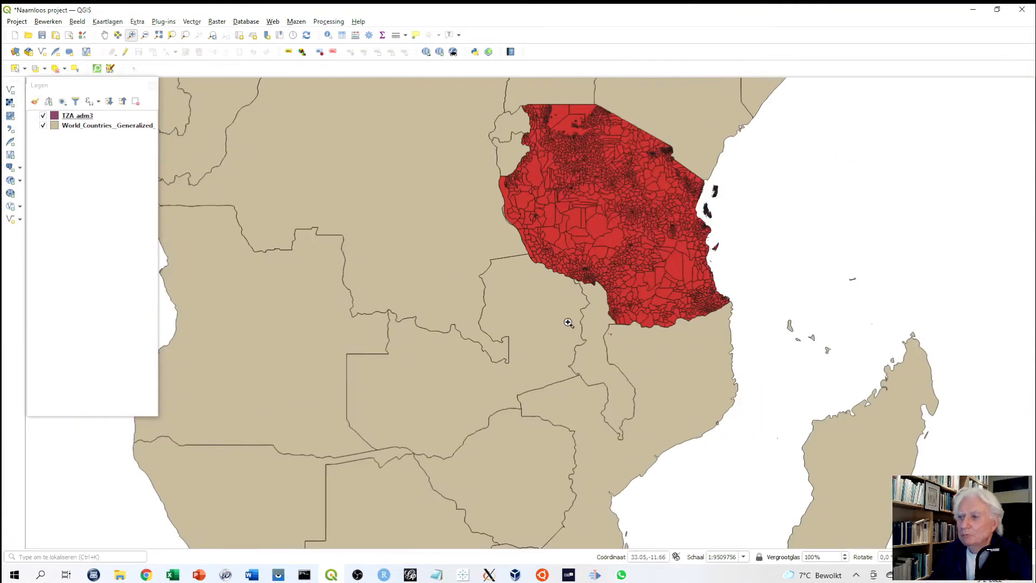
{"action": "left_click", "coordinate": [105, 37]}
{"action": "left_click_drag", "start_coordinate": [543, 328], "coordinate": [365, 444]}
{"action": "left_click", "coordinate": [131, 36]}
{"action": "left_click", "coordinate": [470, 382]}
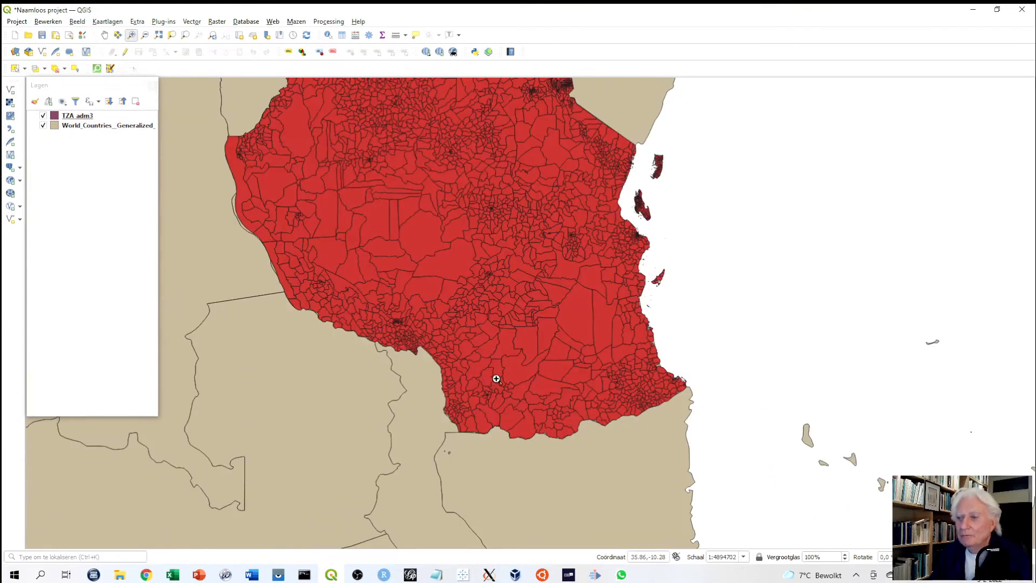
{"action": "left_click", "coordinate": [496, 379]}
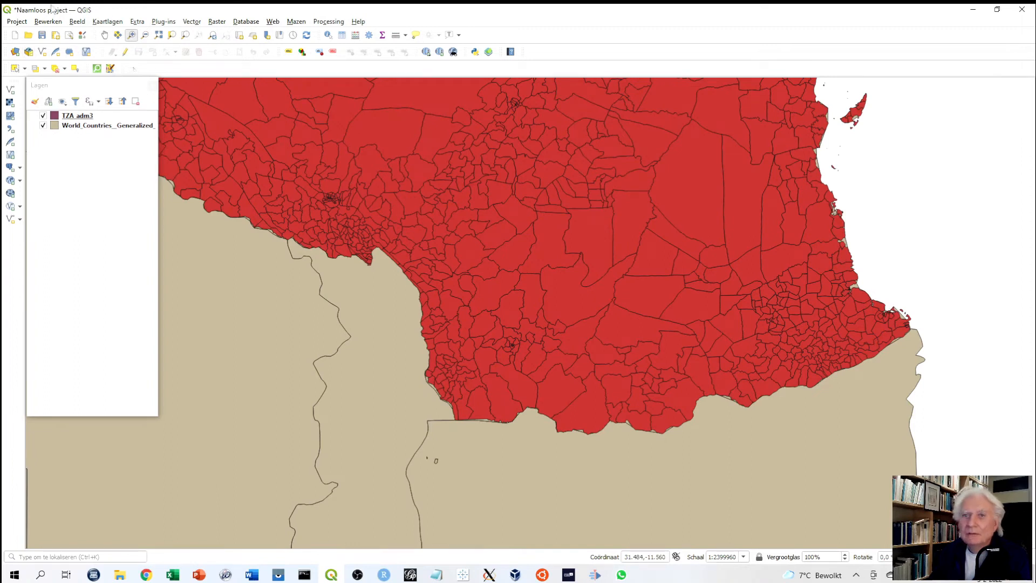
{"action": "left_click", "coordinate": [105, 36]}
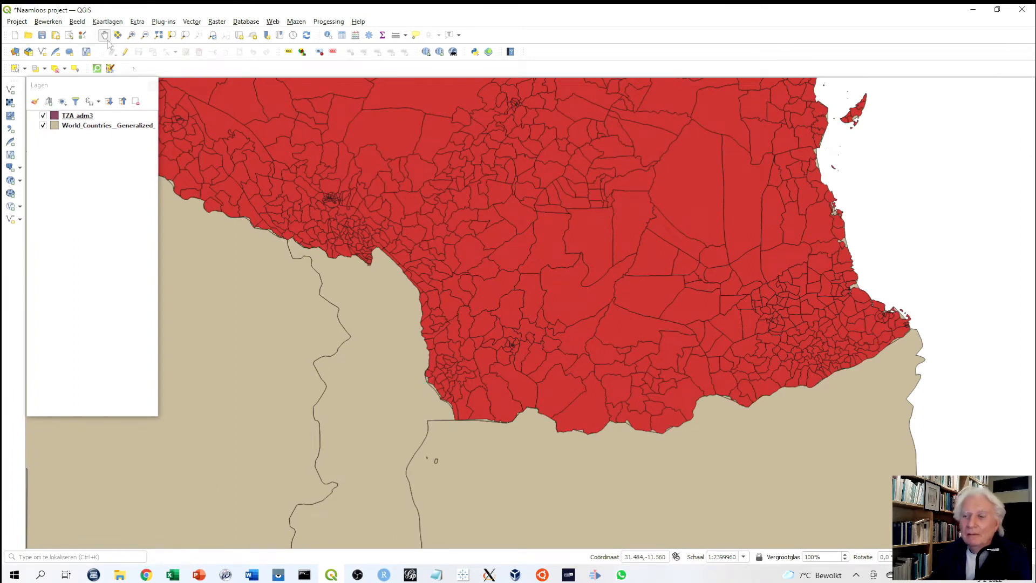
{"action": "left_click_drag", "start_coordinate": [597, 318], "coordinate": [622, 577]}
{"action": "left_click_drag", "start_coordinate": [557, 335], "coordinate": [711, 382]}
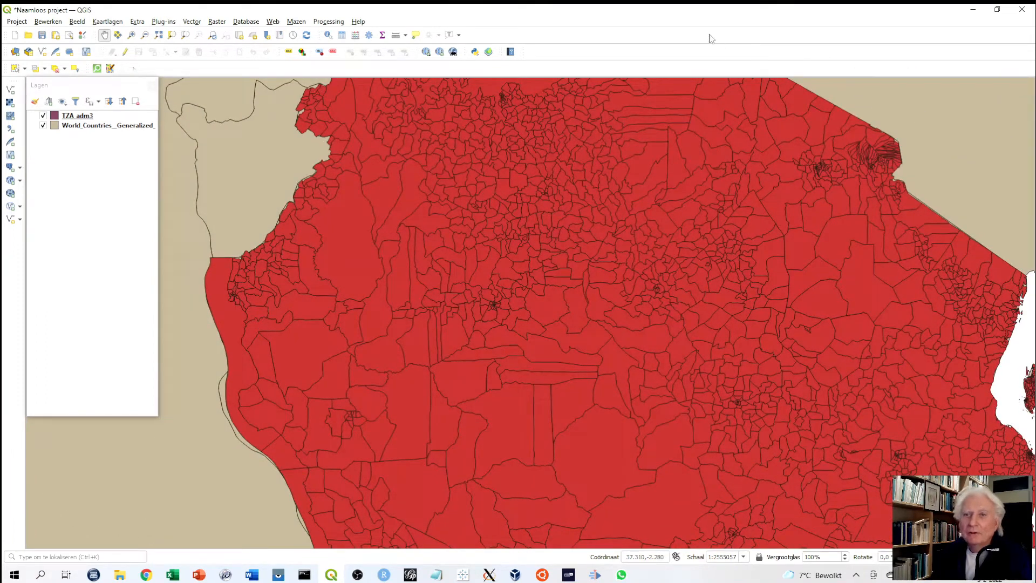
{"action": "left_click", "coordinate": [145, 35]}
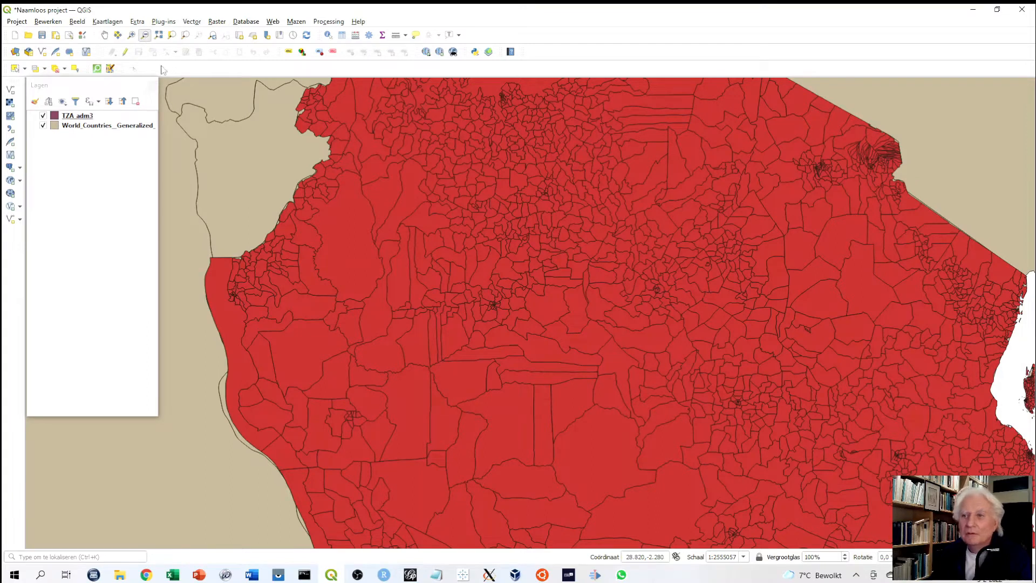
{"action": "left_click", "coordinate": [520, 289]}
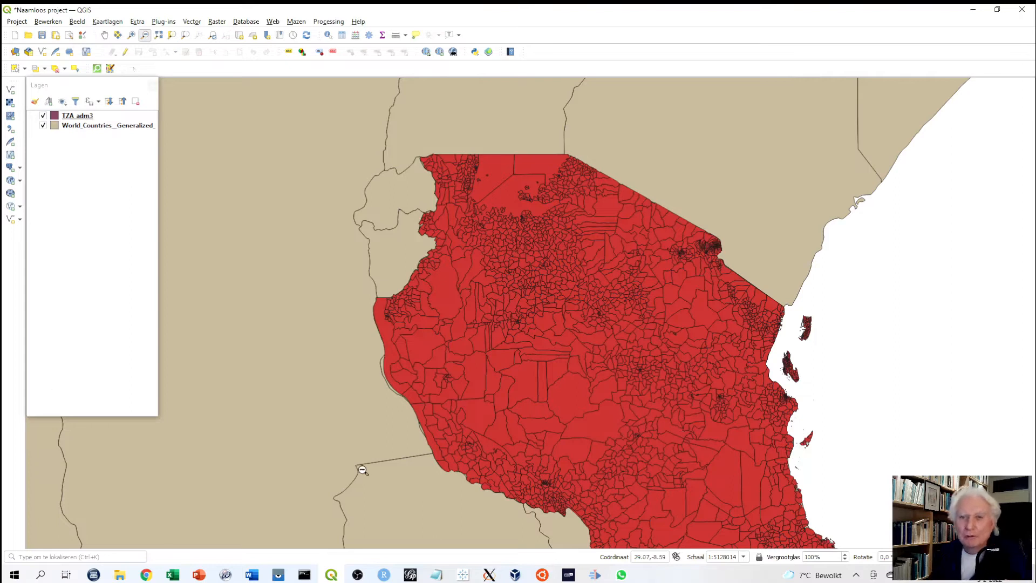
Set the opacity of the World_Countries__Generalized_ layer's fill symbol to 37.7%.
{"action": "left_click", "coordinate": [103, 127]}
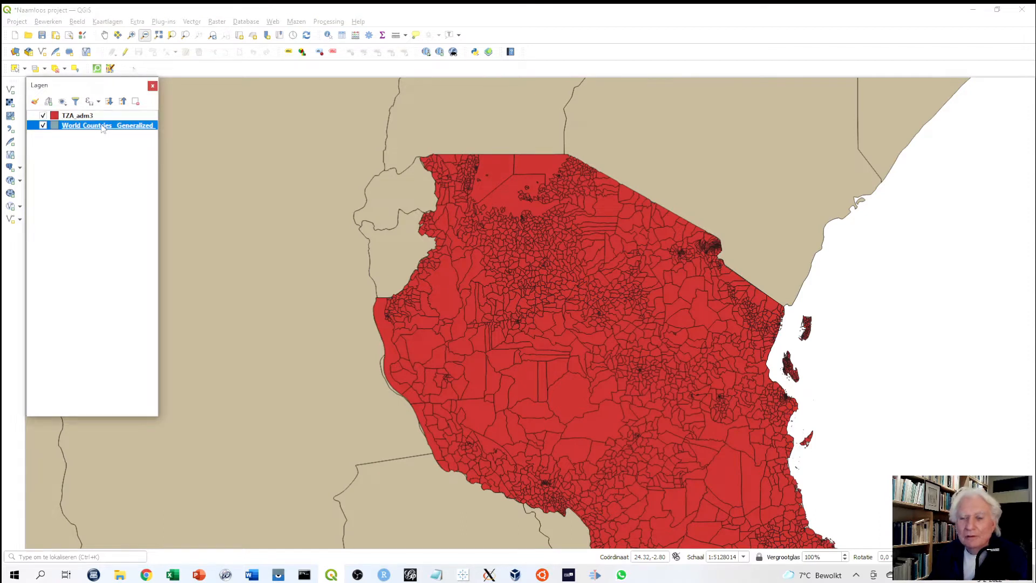
{"action": "right_click", "coordinate": [103, 127]}
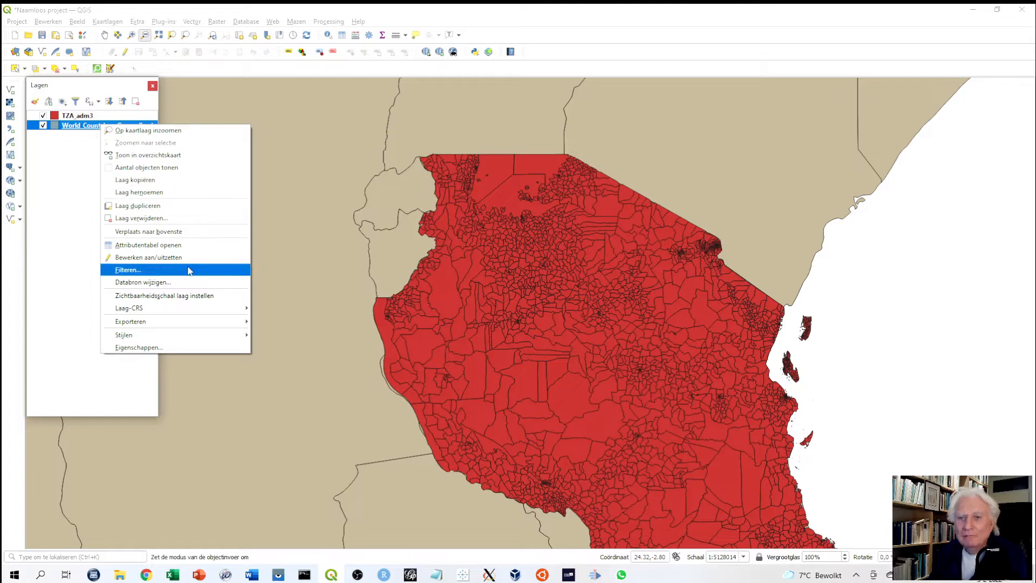
{"action": "left_click", "coordinate": [130, 347]}
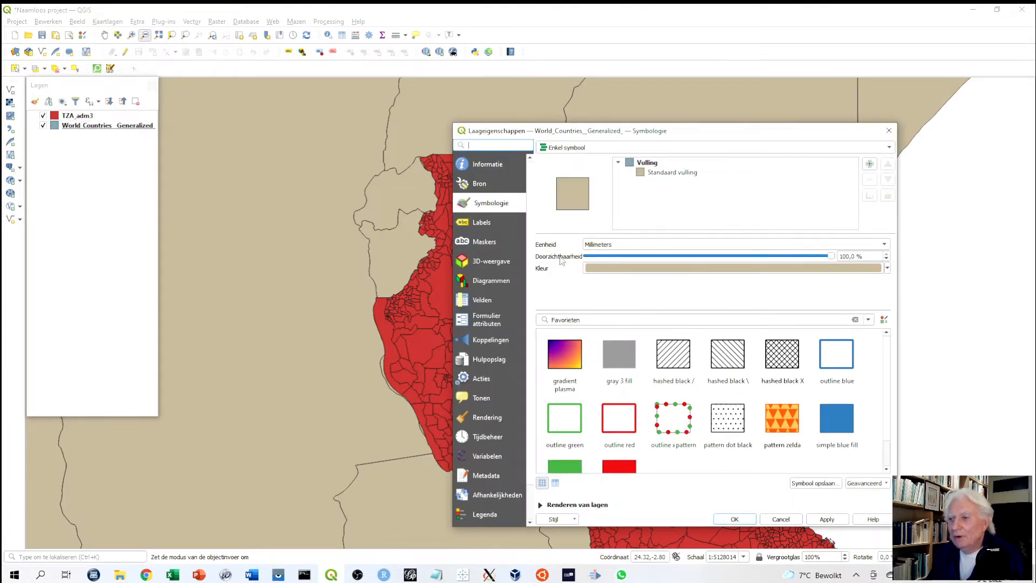
{"action": "left_click_drag", "start_coordinate": [834, 260], "coordinate": [667, 258]}
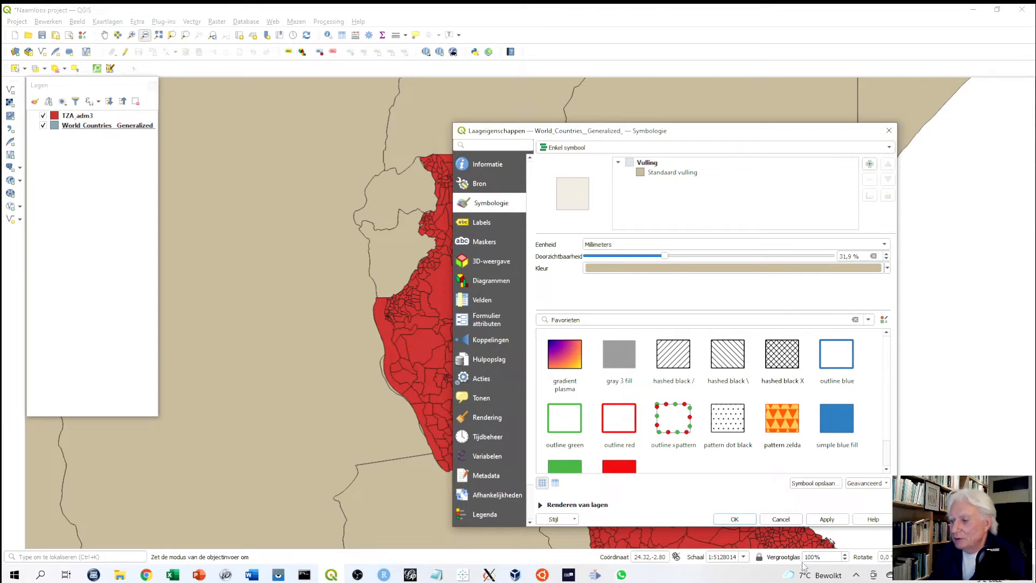
{"action": "left_click", "coordinate": [829, 520]}
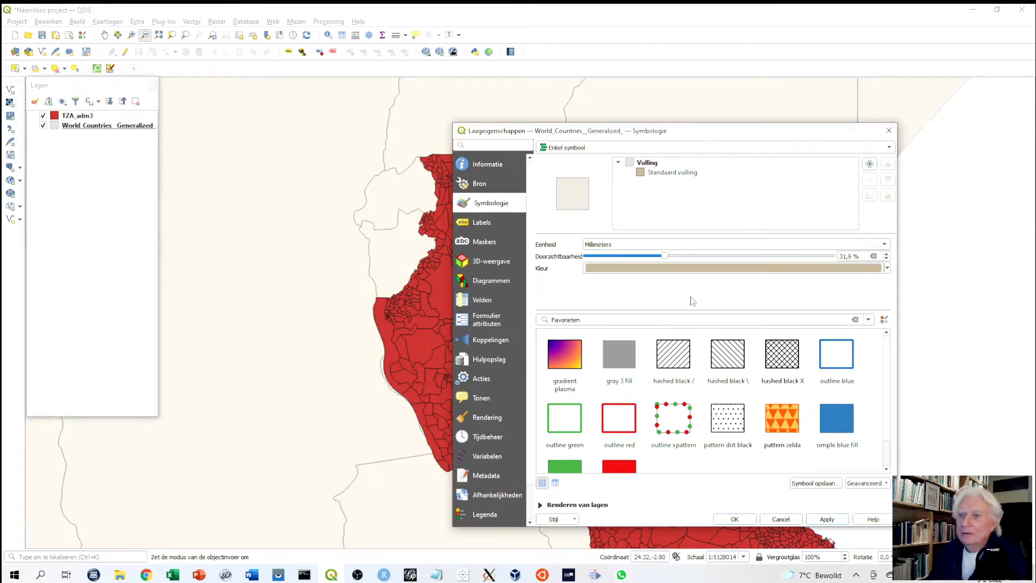
{"action": "left_click_drag", "start_coordinate": [665, 260], "coordinate": [681, 260]}
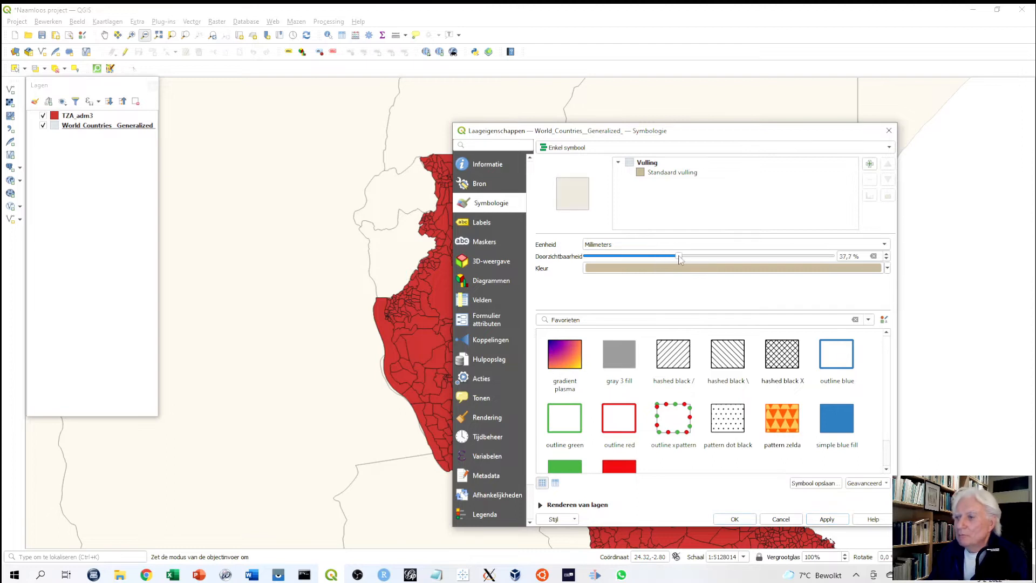
{"action": "left_click", "coordinate": [829, 521]}
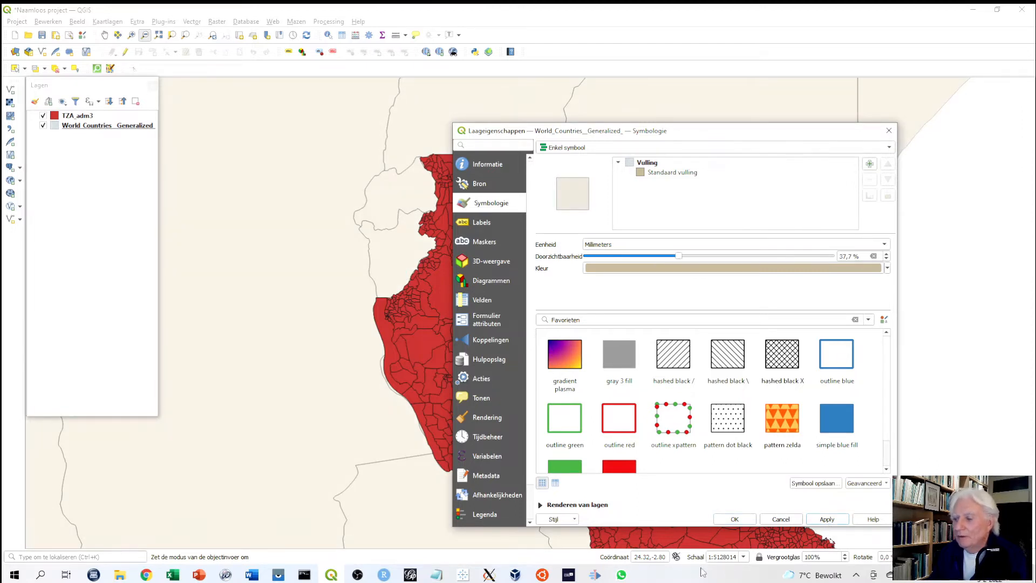
{"action": "left_click", "coordinate": [740, 522]}
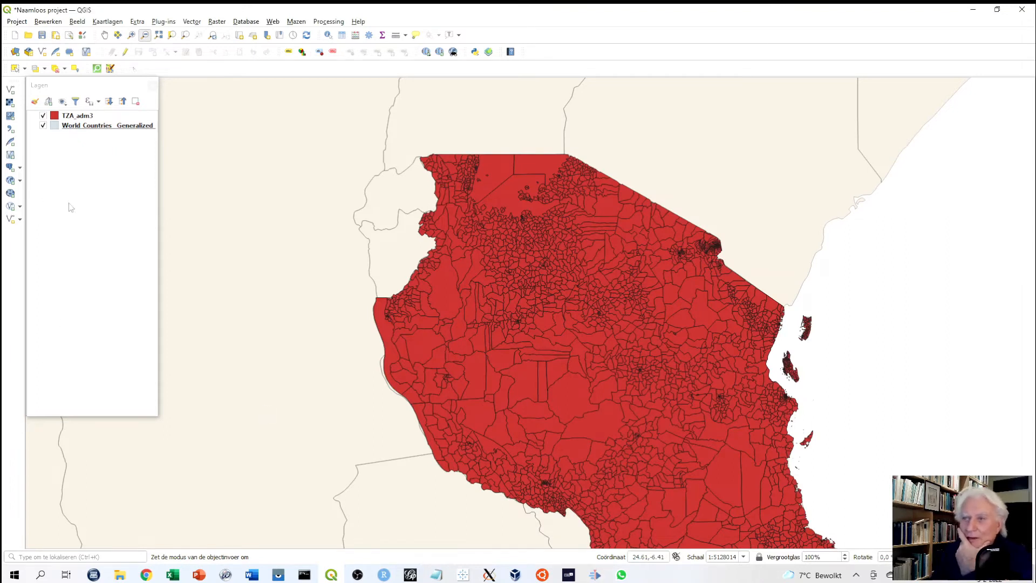
Turn on single labels for the World_Countries__Generalized_ layer, using the COUNTRY field as the label value.
{"action": "right_click", "coordinate": [90, 129]}
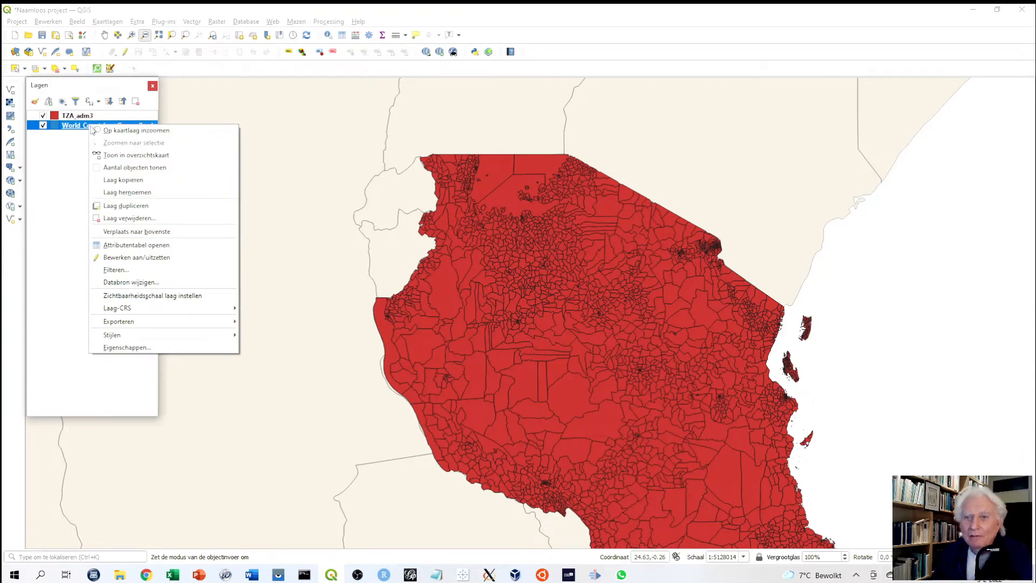
{"action": "left_click", "coordinate": [140, 348]}
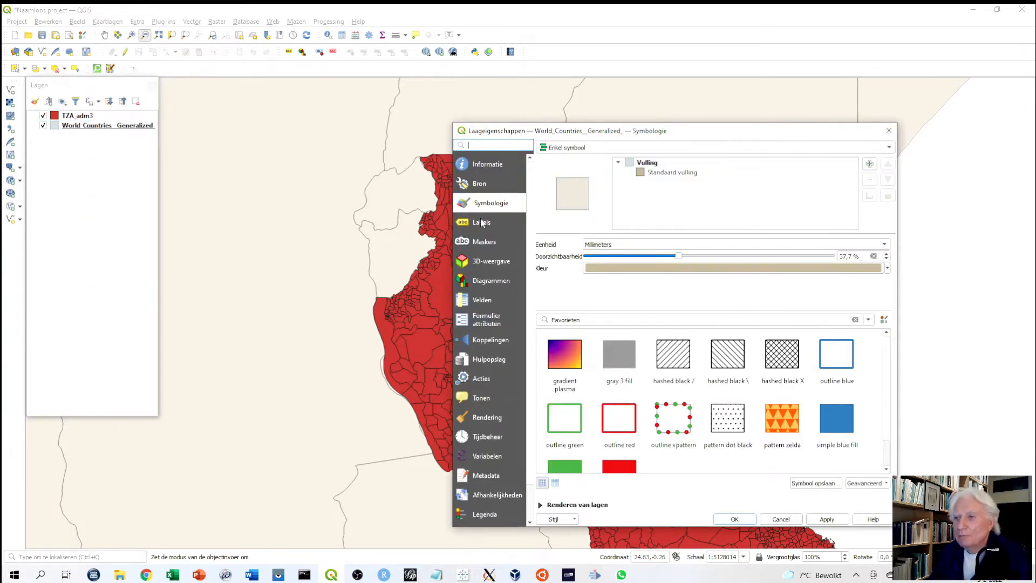
{"action": "left_click", "coordinate": [482, 223]}
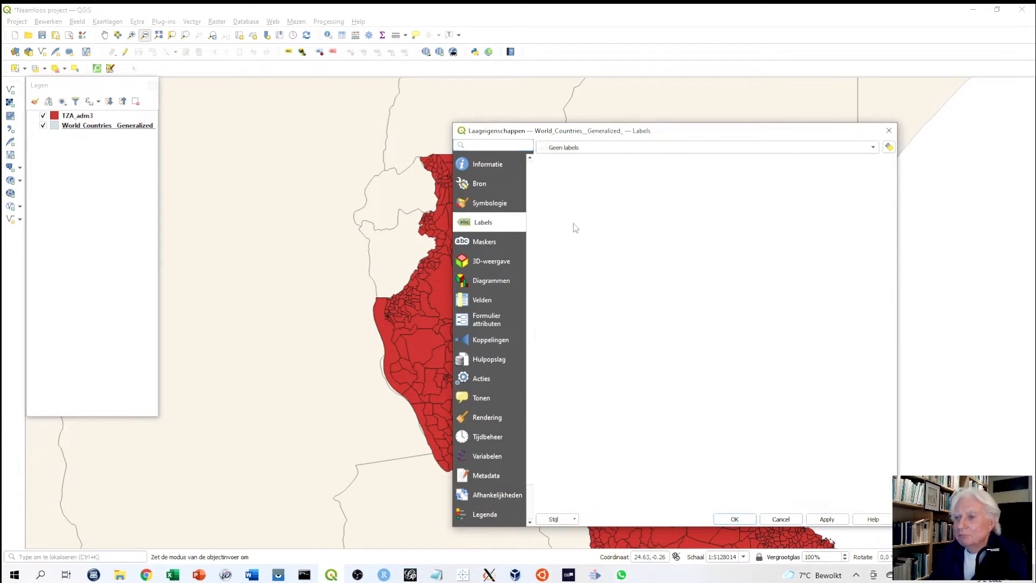
{"action": "left_click", "coordinate": [873, 151]}
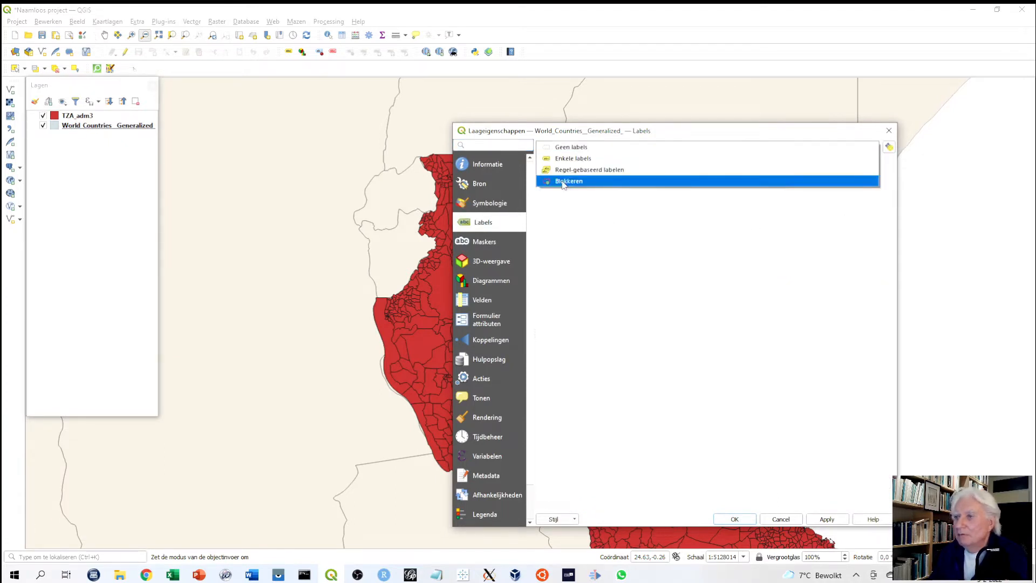
{"action": "left_click", "coordinate": [572, 158]}
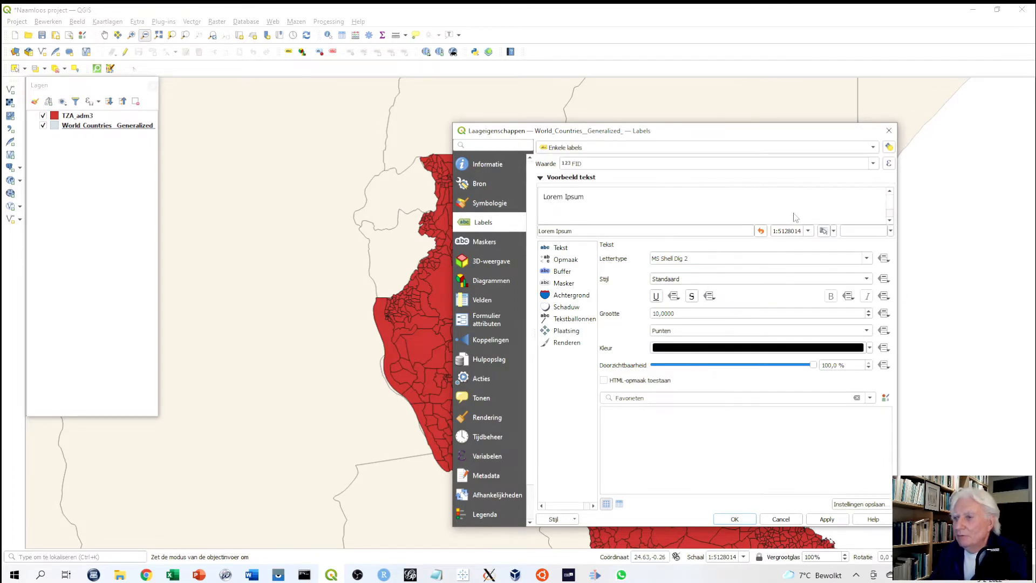
{"action": "left_click", "coordinate": [874, 163]}
{"action": "left_click", "coordinate": [616, 190]}
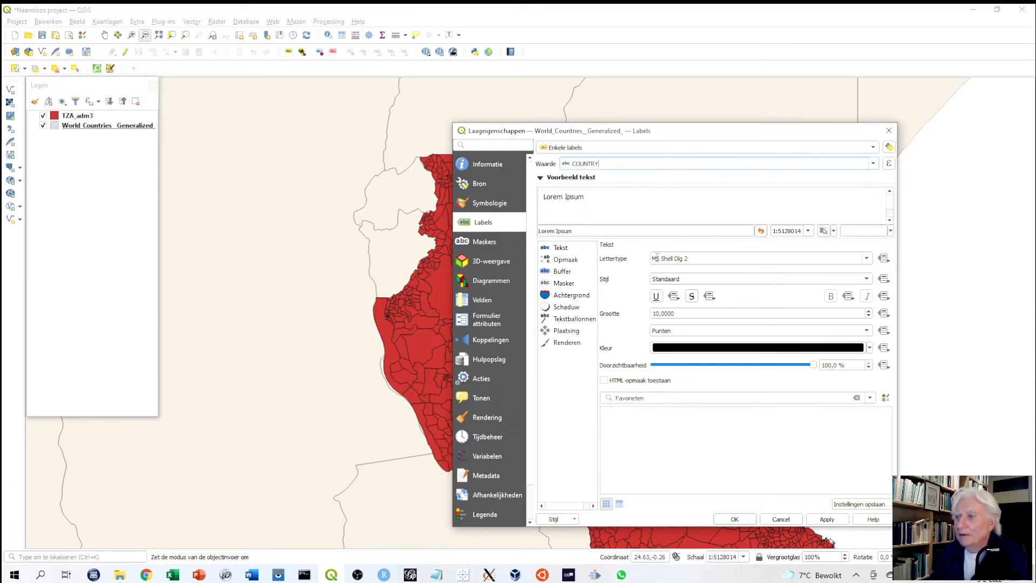
{"action": "left_click", "coordinate": [831, 523]}
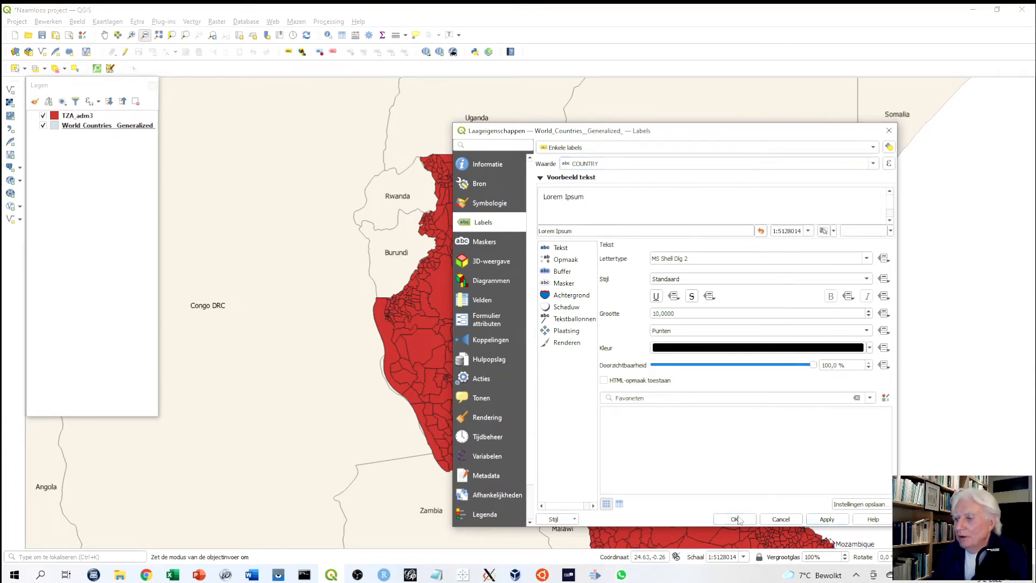
{"action": "left_click", "coordinate": [734, 520]}
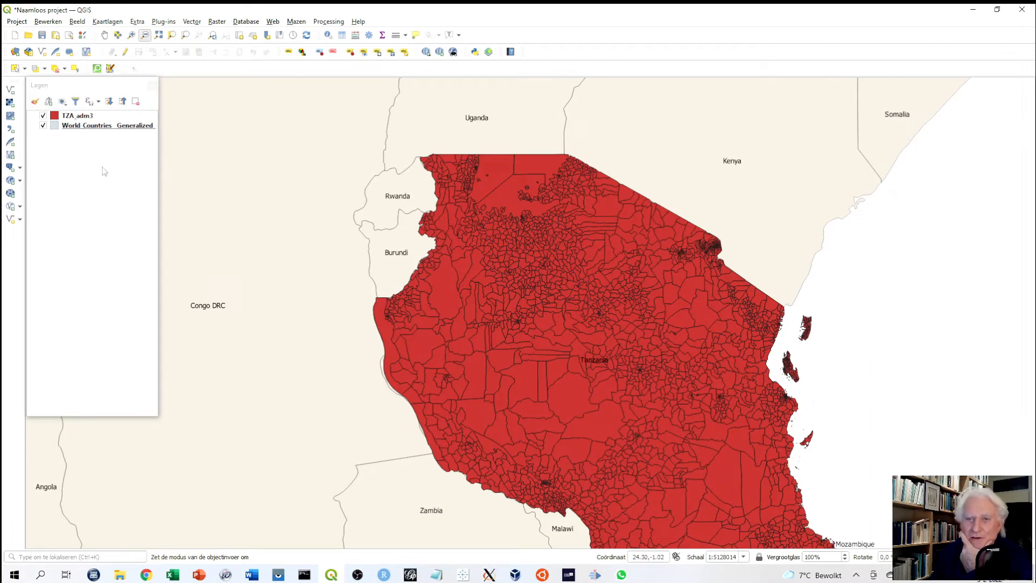
Open the TZA_adm3 attribute table, show it in table view and sort the records by NAME_1.
{"action": "right_click", "coordinate": [76, 117]}
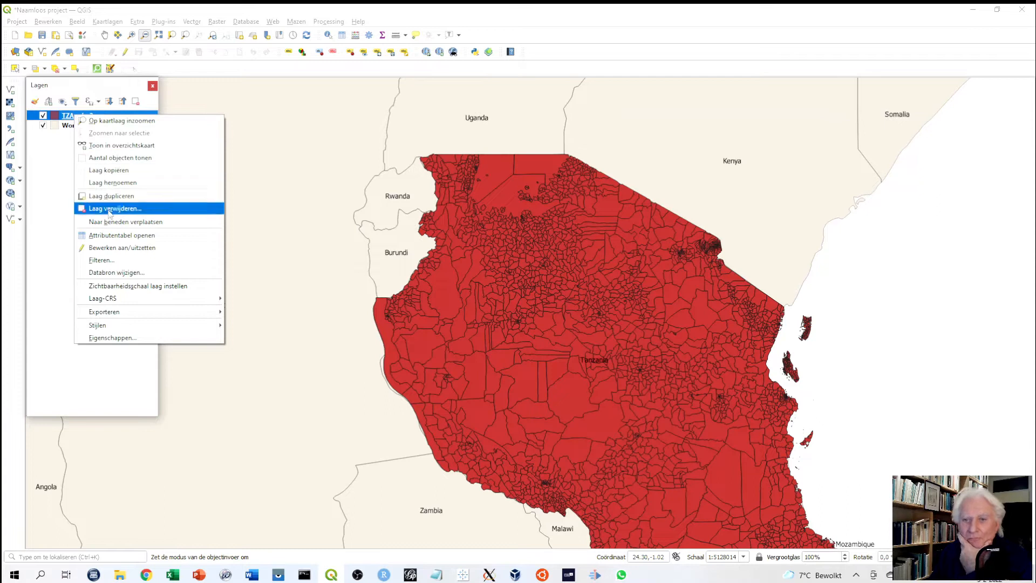
{"action": "left_click", "coordinate": [120, 238]}
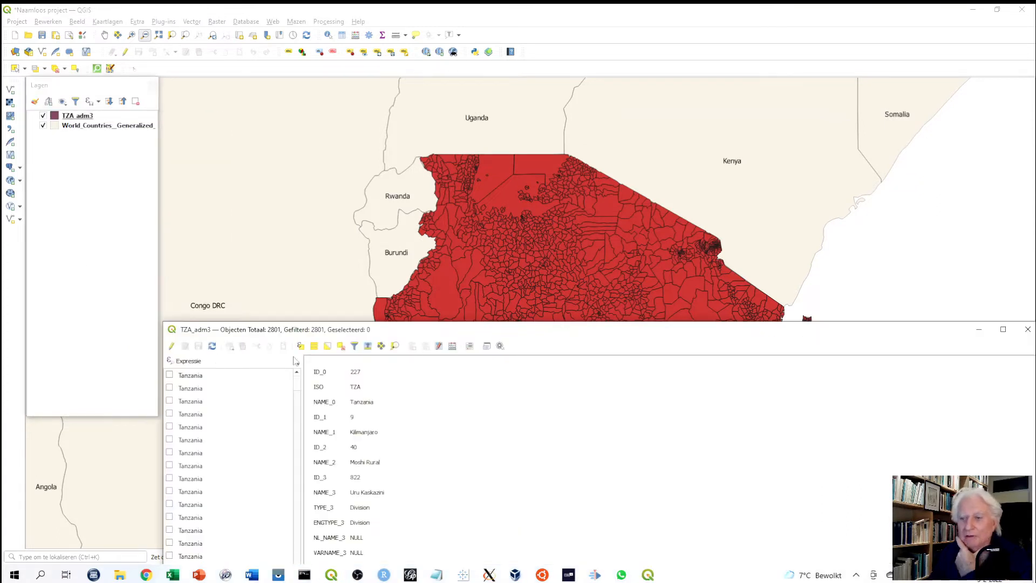
{"action": "left_click_drag", "start_coordinate": [651, 336], "coordinate": [608, 148]}
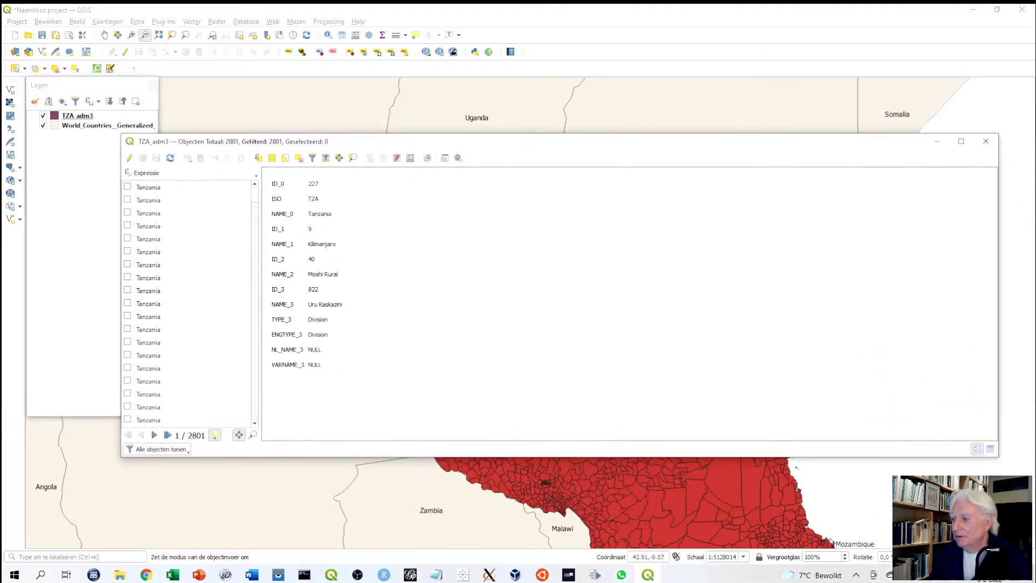
{"action": "left_click", "coordinate": [991, 450]}
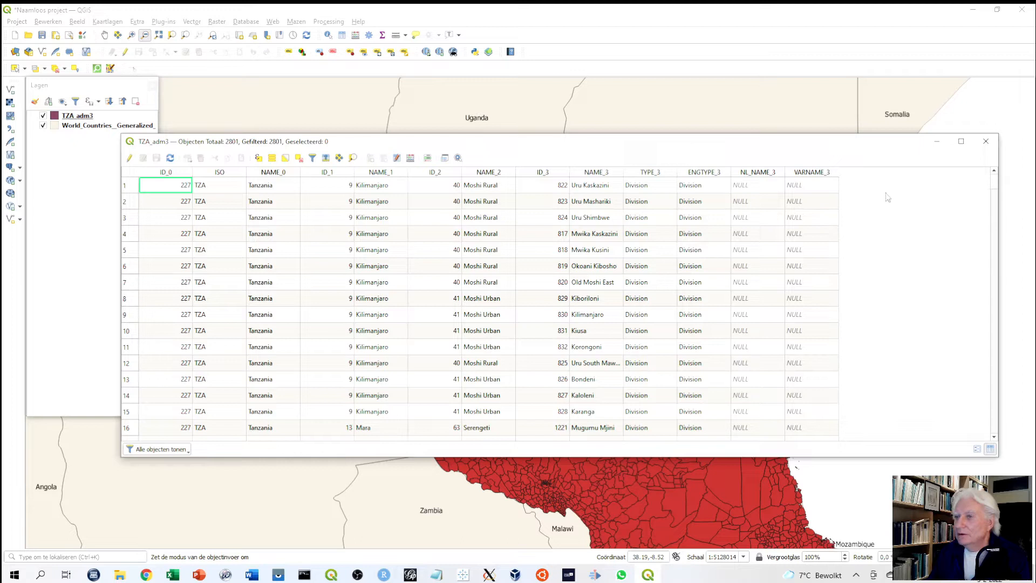
{"action": "left_click", "coordinate": [380, 173]}
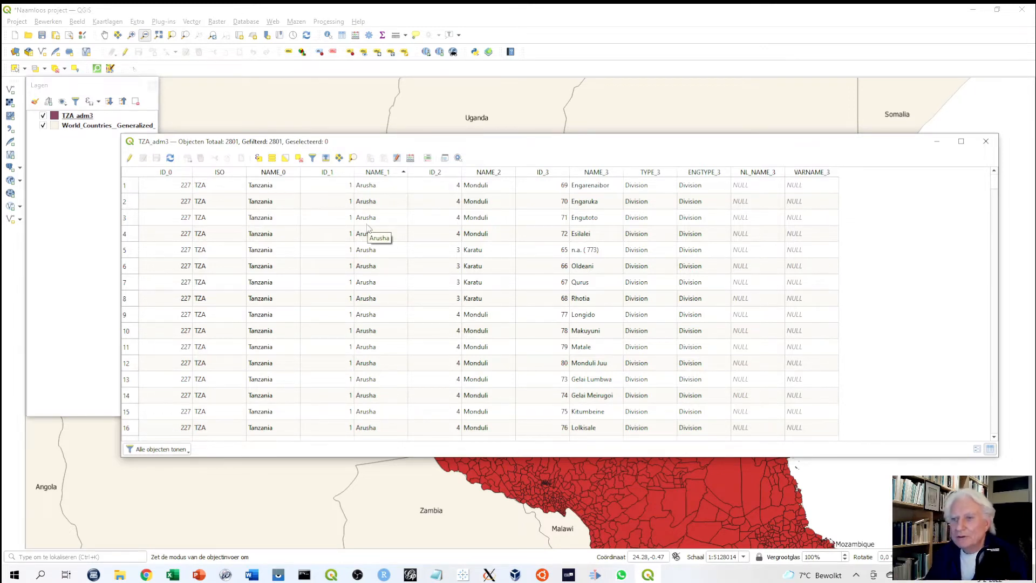
Select all TZA_adm3 features whose NAME_1 contains Arusha, check them on the map and in the table, and minimize the attribute table.
{"action": "left_click", "coordinate": [313, 158]}
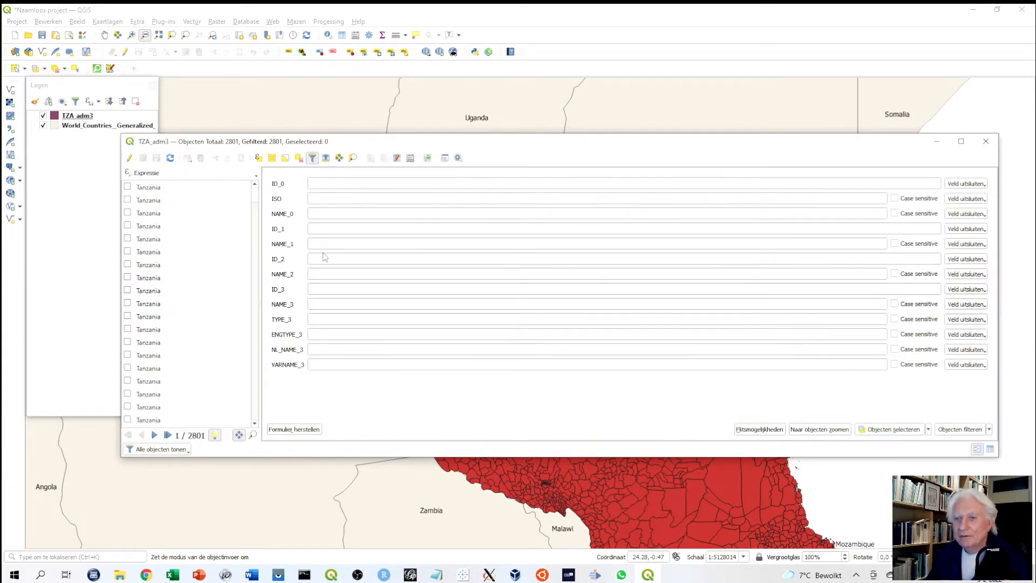
{"action": "type", "text": "Ar"}
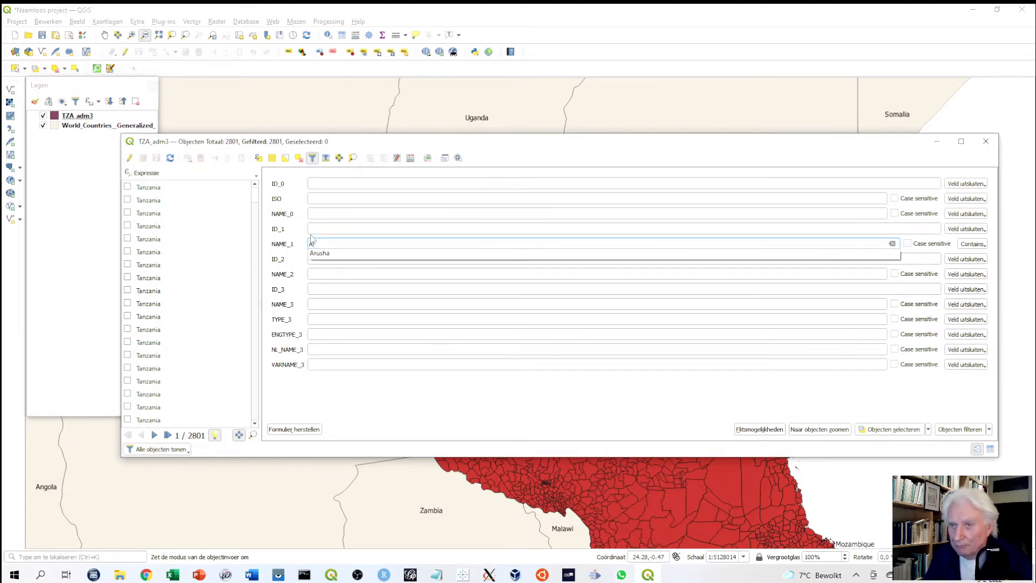
{"action": "left_click", "coordinate": [322, 254]}
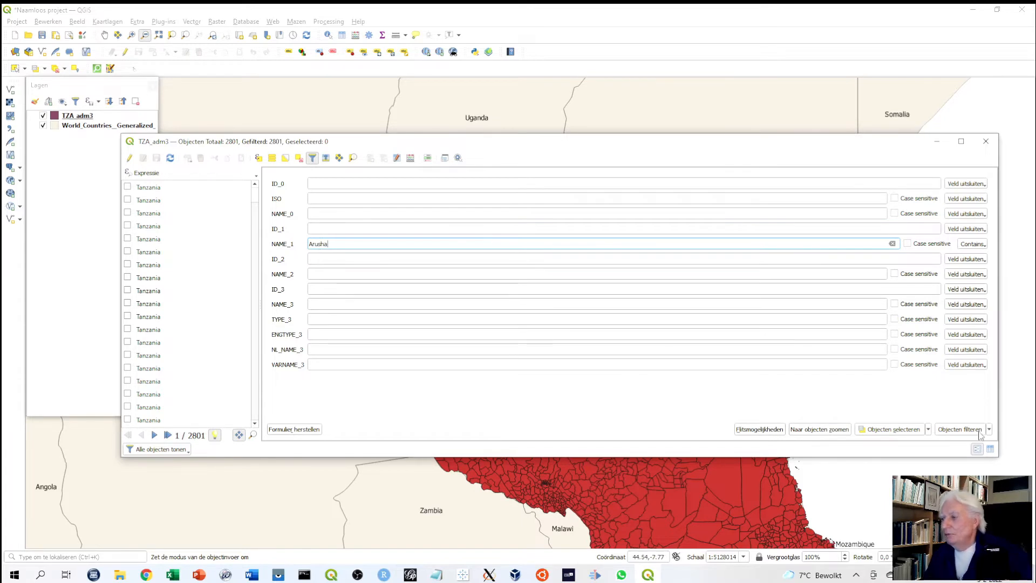
{"action": "left_click", "coordinate": [886, 431]}
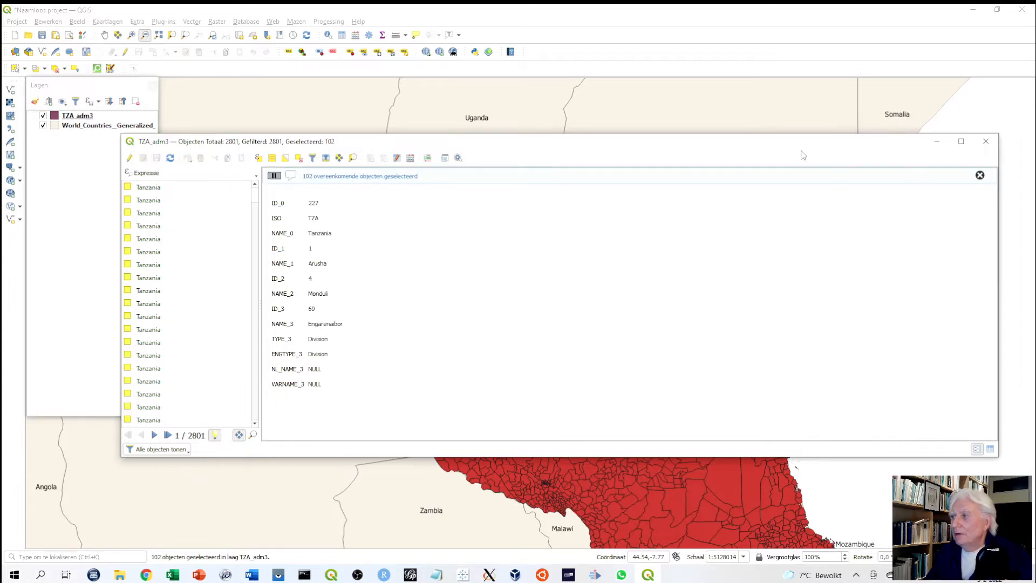
{"action": "left_click_drag", "start_coordinate": [786, 141], "coordinate": [732, 319]}
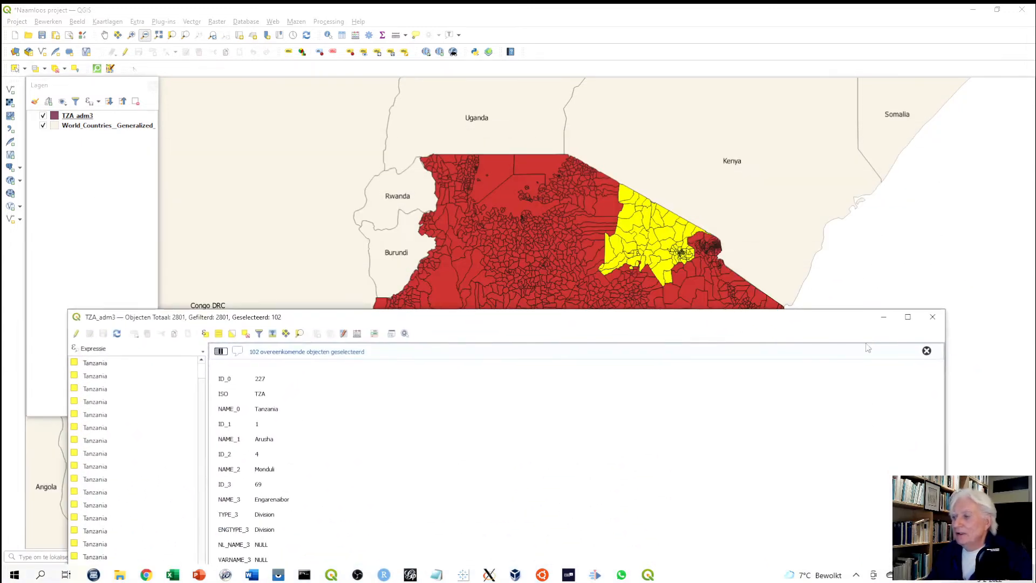
{"action": "left_click_drag", "start_coordinate": [709, 317], "coordinate": [701, 183]}
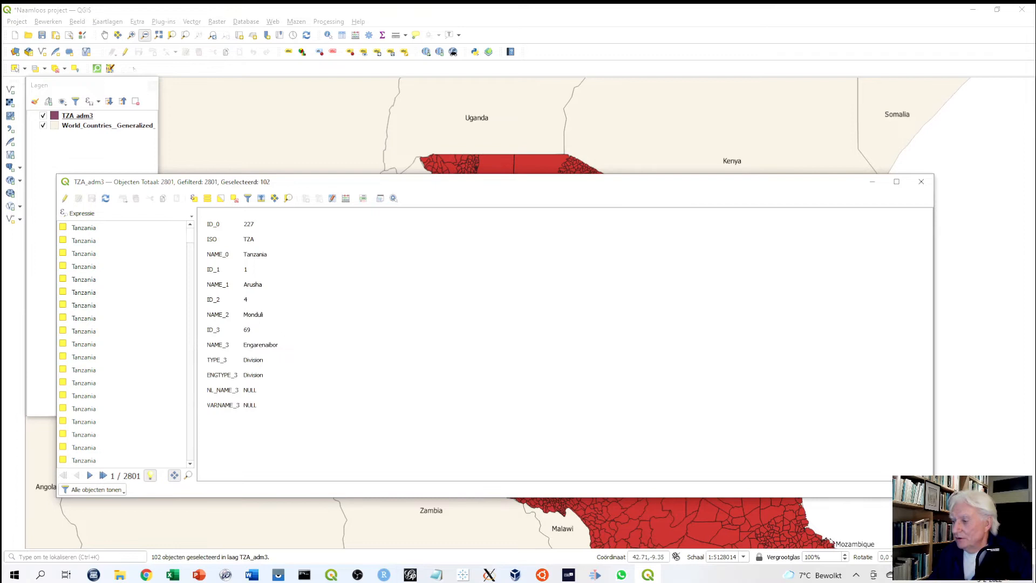
{"action": "left_click", "coordinate": [926, 491]}
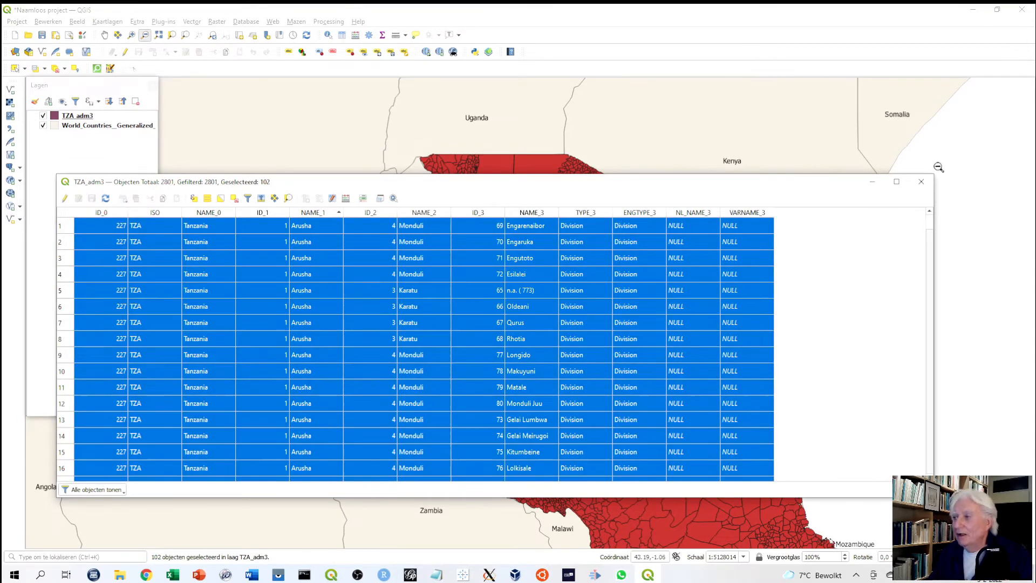
{"action": "left_click", "coordinate": [874, 182]}
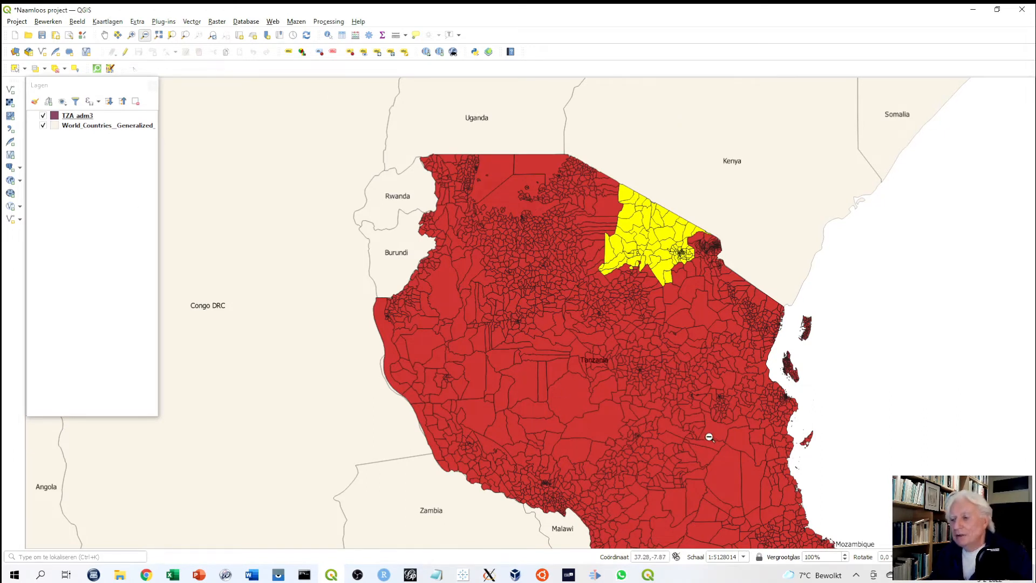
Set the opacity of the TZA_adm3 layer's fill symbol to 27.3%.
{"action": "right_click", "coordinate": [75, 117]}
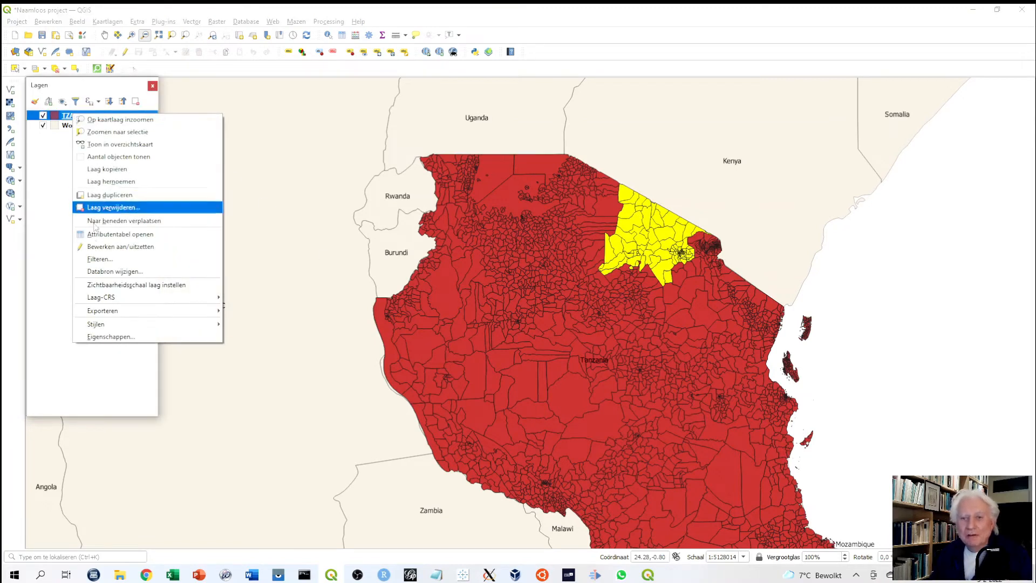
{"action": "left_click", "coordinate": [115, 337]}
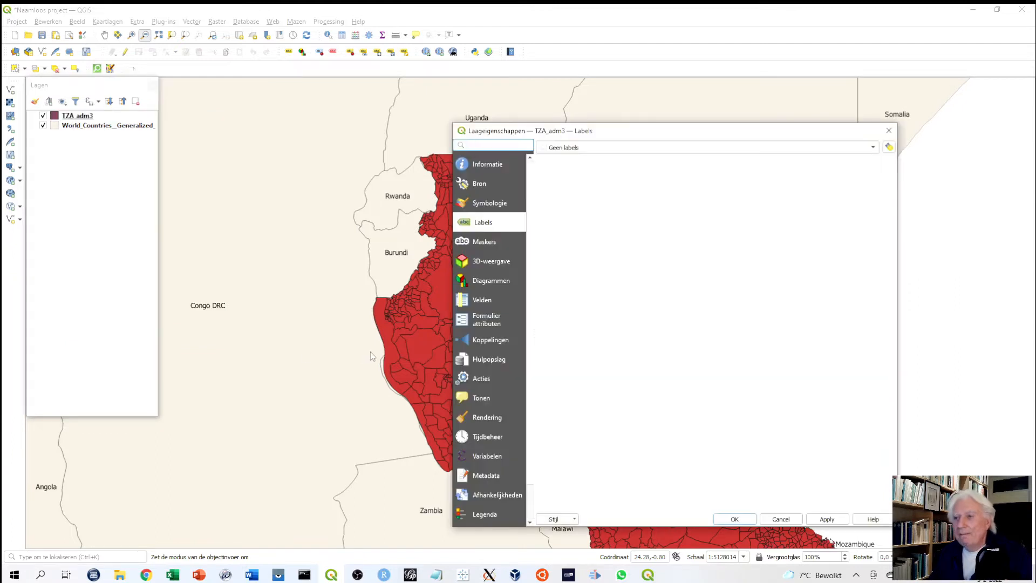
{"action": "left_click", "coordinate": [488, 204]}
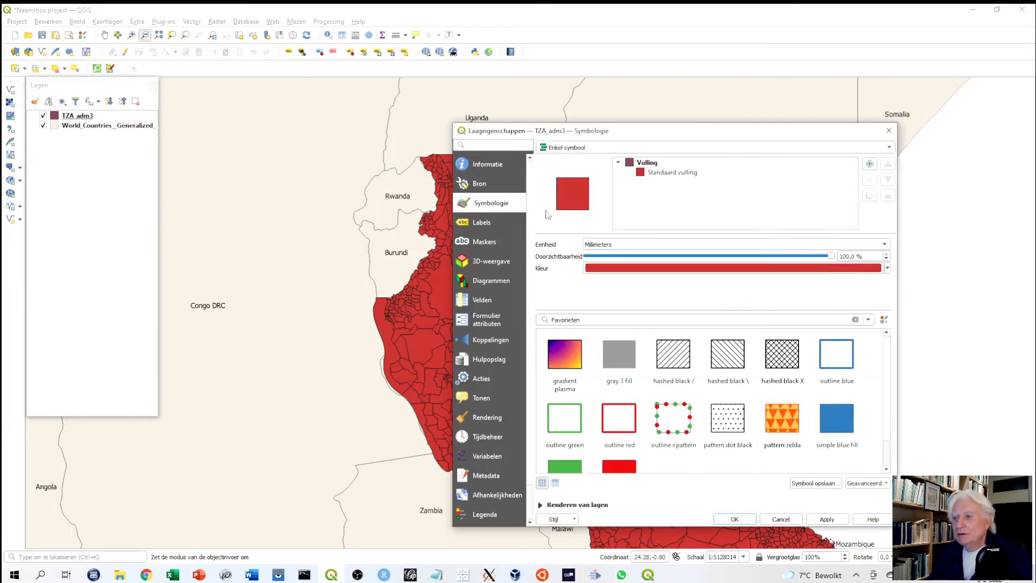
{"action": "left_click_drag", "start_coordinate": [832, 260], "coordinate": [654, 256]}
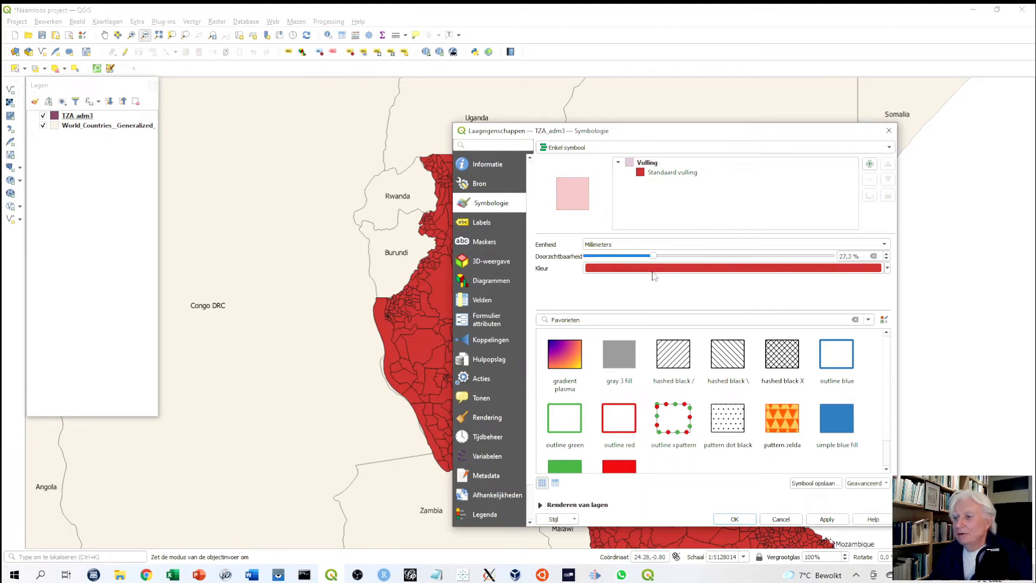
{"action": "left_click", "coordinate": [828, 519]}
{"action": "left_click", "coordinate": [747, 521]}
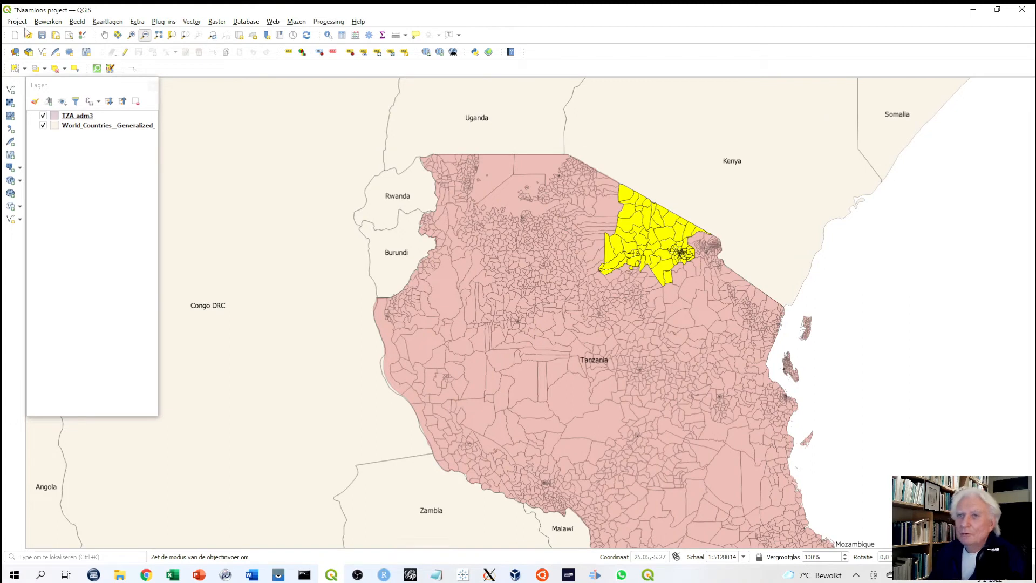
Add watermapdata.csv from the zim2022 folder as a semicolon-delimited point layer with LONGITUDE as X, LATITUDE as Y and CRS EPSG:4326.
{"action": "left_click", "coordinate": [104, 35]}
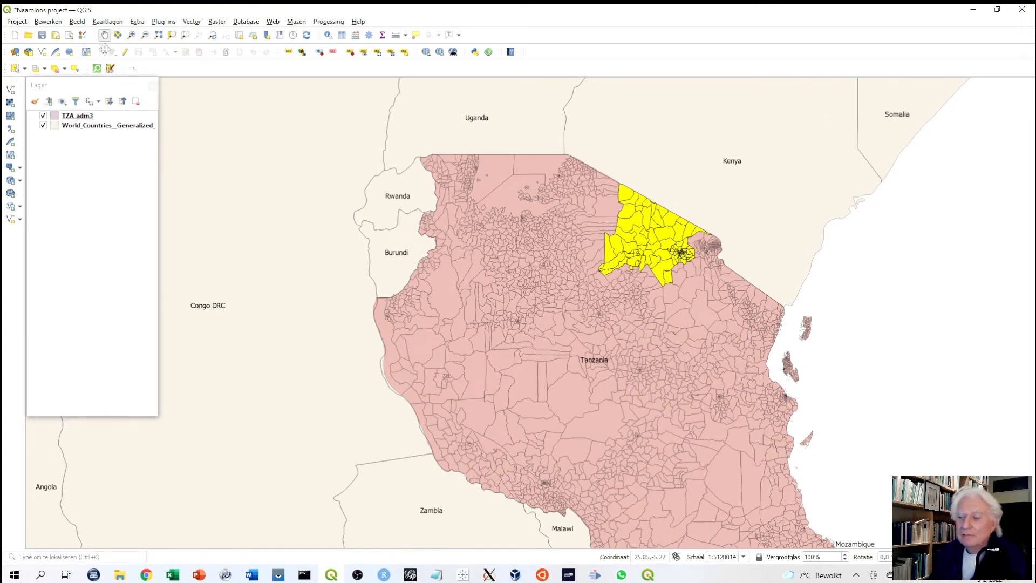
{"action": "left_click_drag", "start_coordinate": [604, 393], "coordinate": [480, 409]}
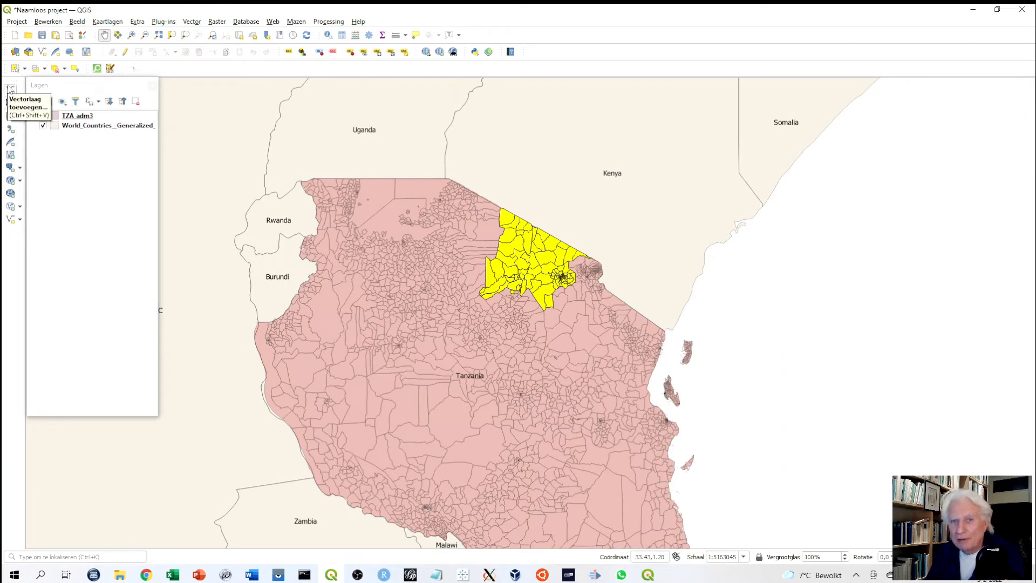
{"action": "left_click", "coordinate": [9, 131]}
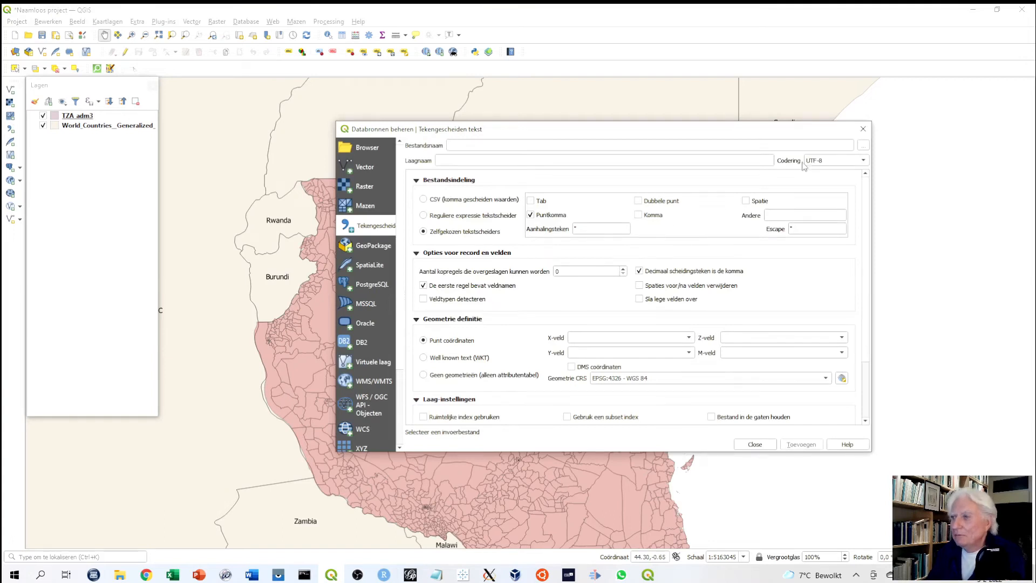
{"action": "left_click", "coordinate": [863, 146]}
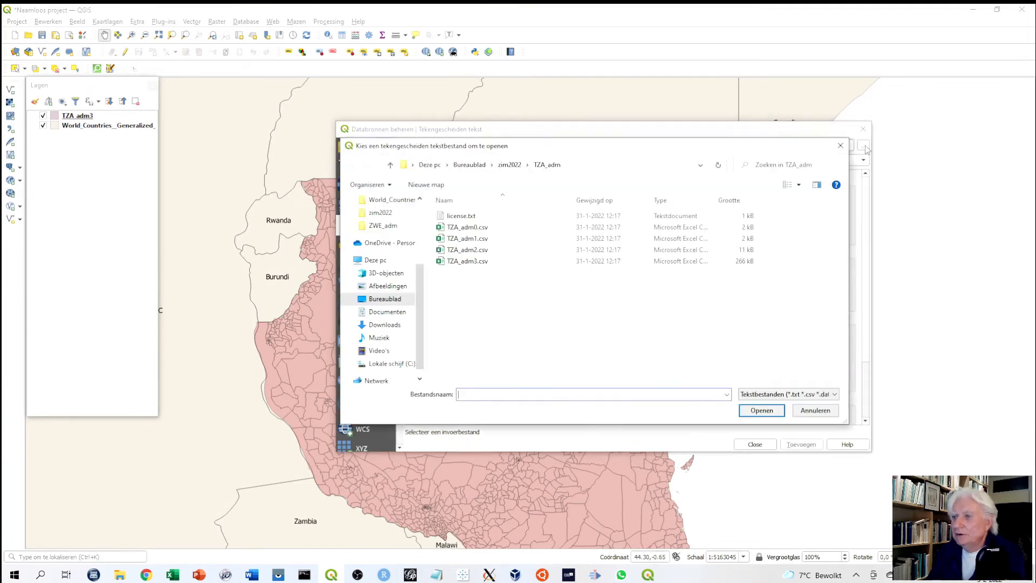
{"action": "left_click", "coordinate": [510, 165]}
{"action": "left_click", "coordinate": [467, 284]}
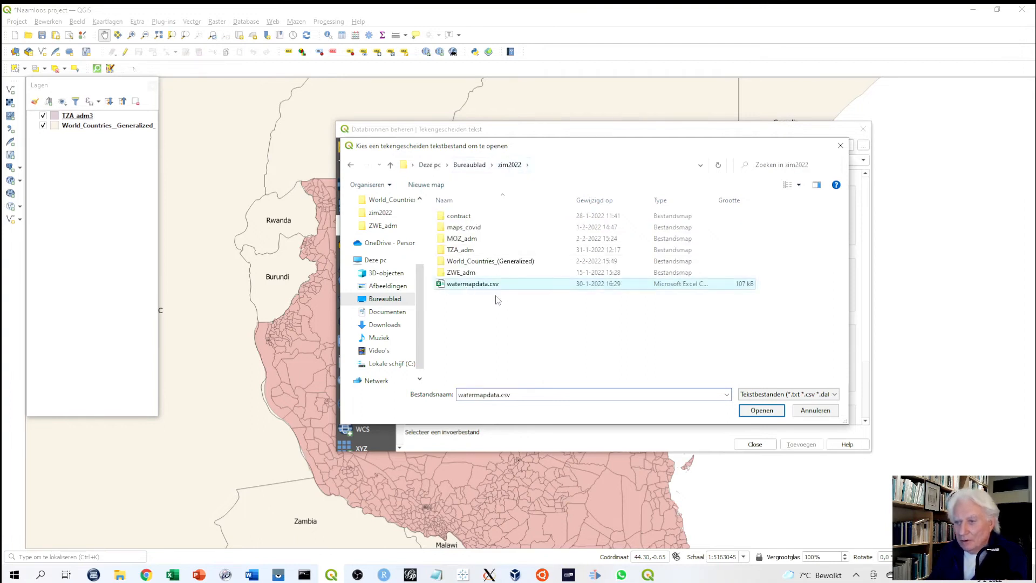
{"action": "left_click", "coordinate": [761, 411]}
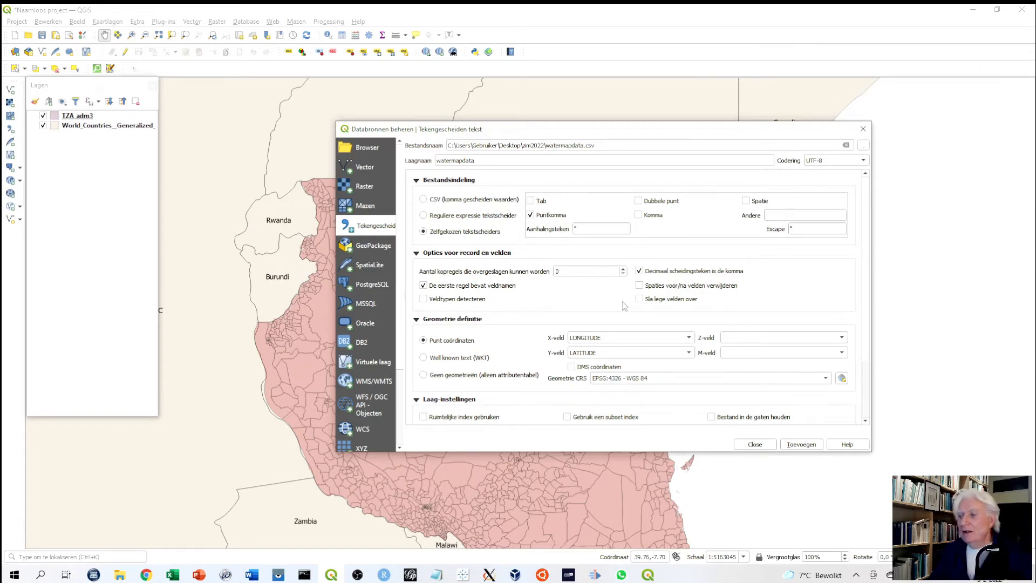
{"action": "left_click", "coordinate": [799, 445]}
{"action": "left_click", "coordinate": [752, 446]}
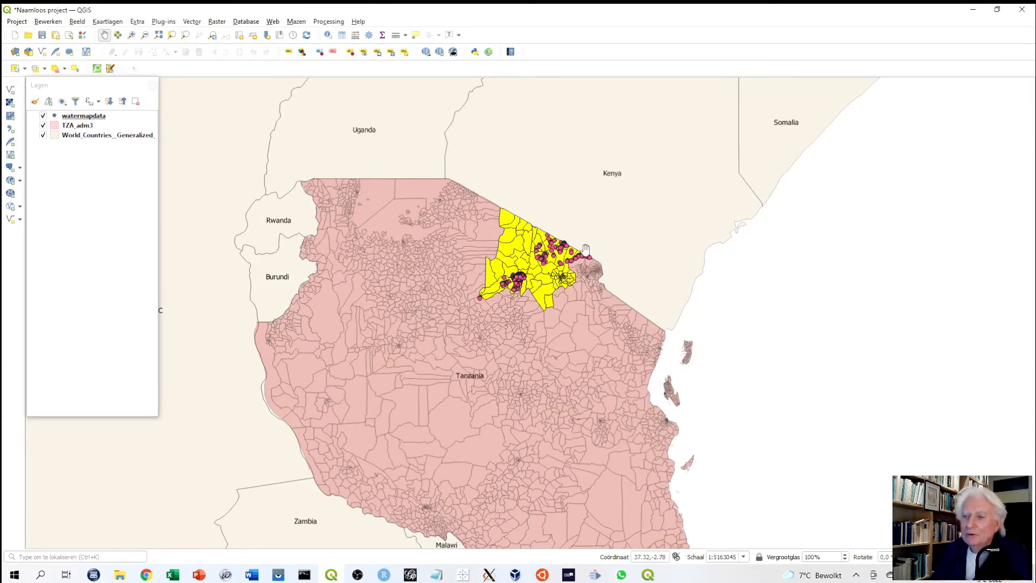
Switch the watermapdata layer's symbology from a single symbol to categorized symbols.
{"action": "left_click", "coordinate": [131, 35]}
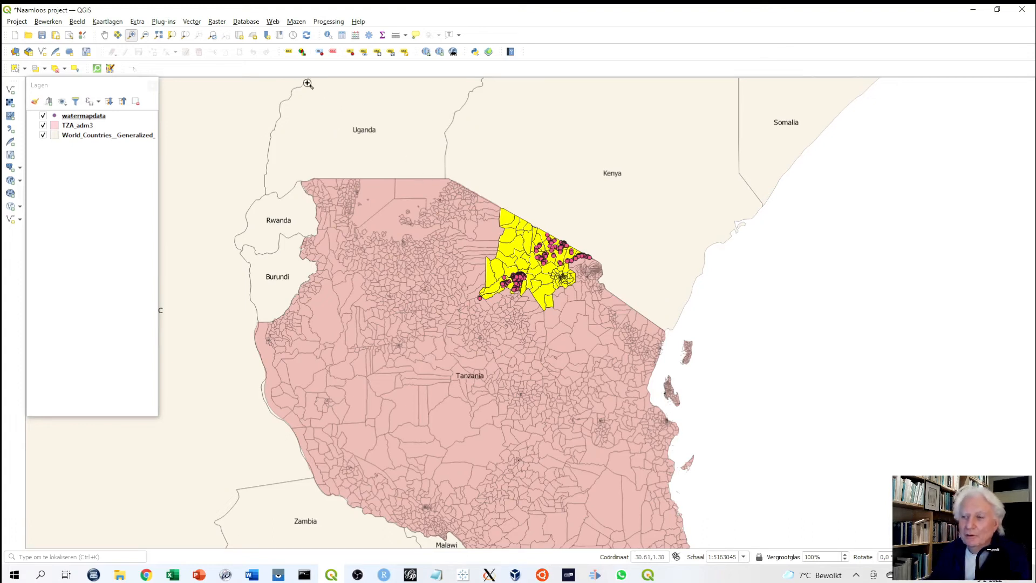
{"action": "left_click", "coordinate": [131, 35]}
{"action": "left_click", "coordinate": [384, 268]}
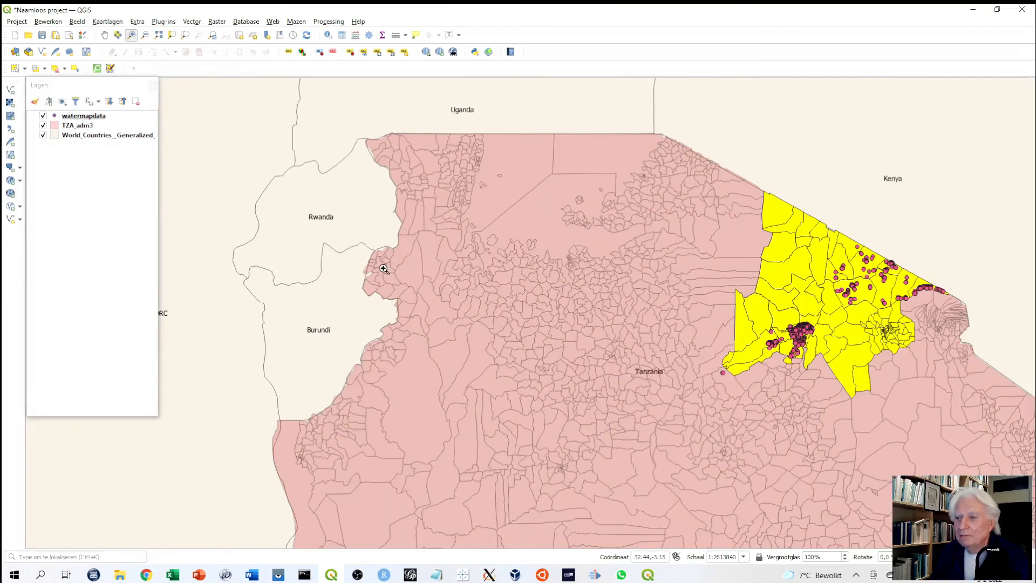
{"action": "left_click", "coordinate": [524, 330]}
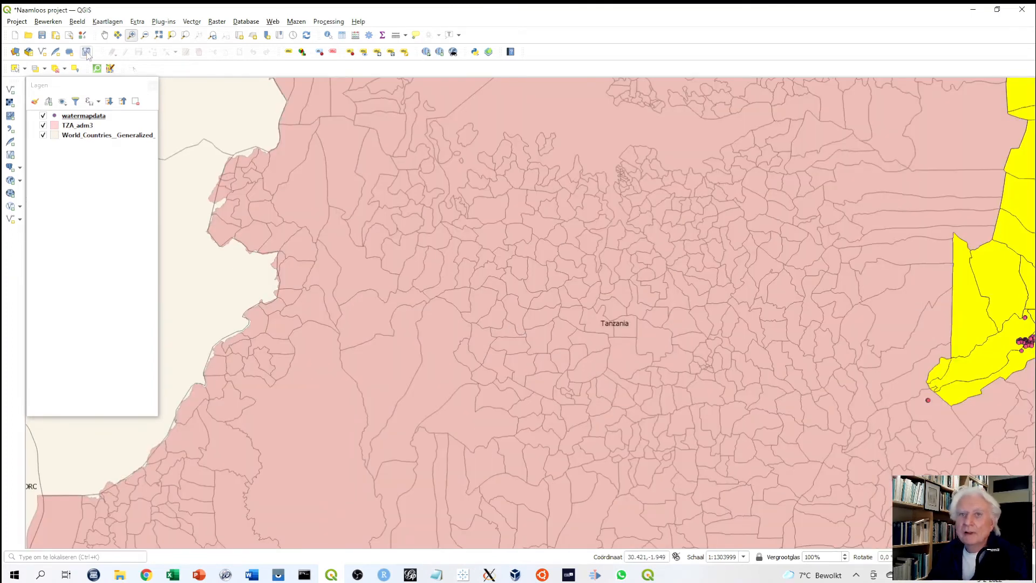
{"action": "left_click", "coordinate": [104, 35]}
{"action": "left_click_drag", "start_coordinate": [807, 388], "coordinate": [204, 389]}
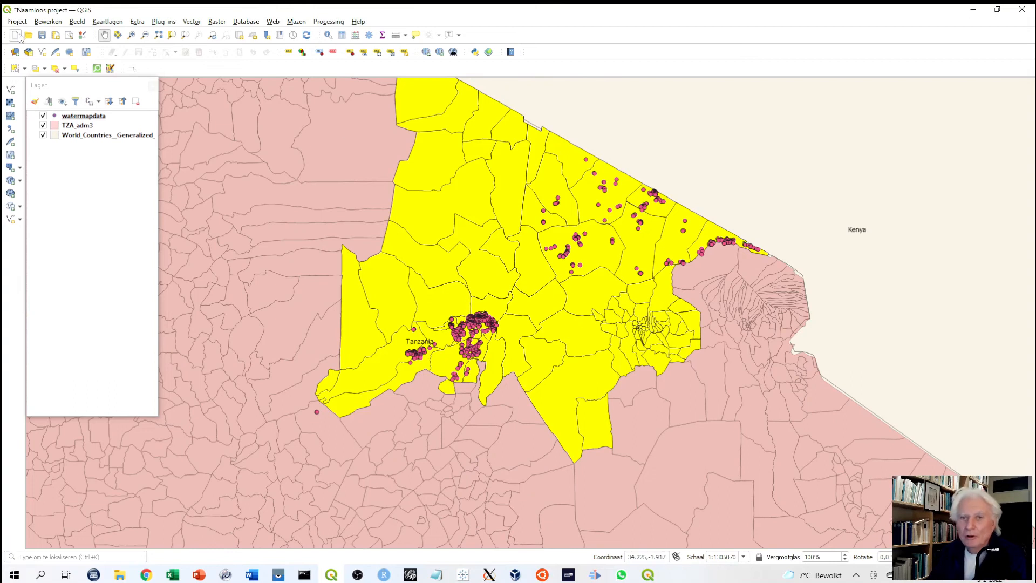
{"action": "right_click", "coordinate": [91, 117]}
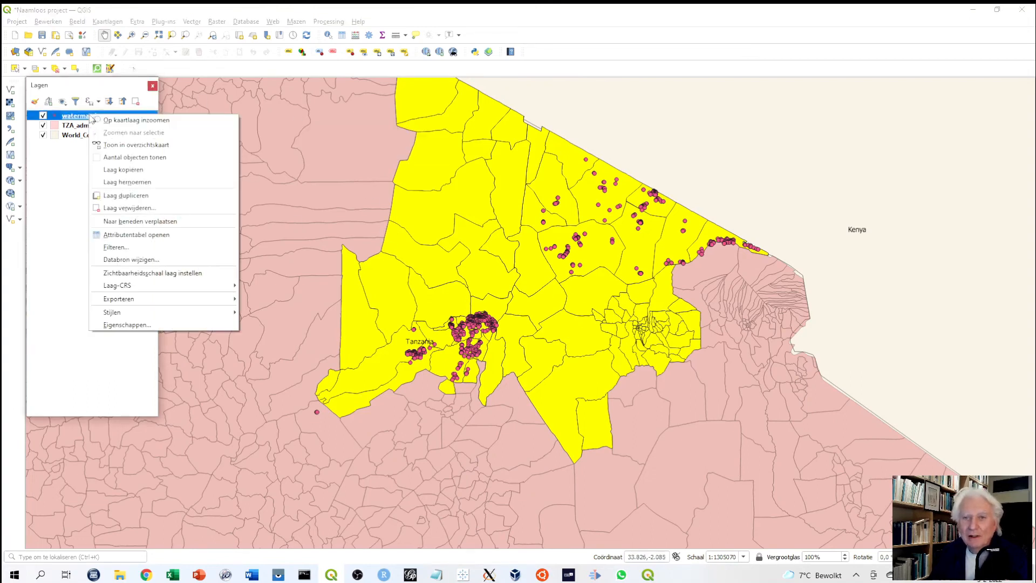
{"action": "left_click", "coordinate": [129, 328]}
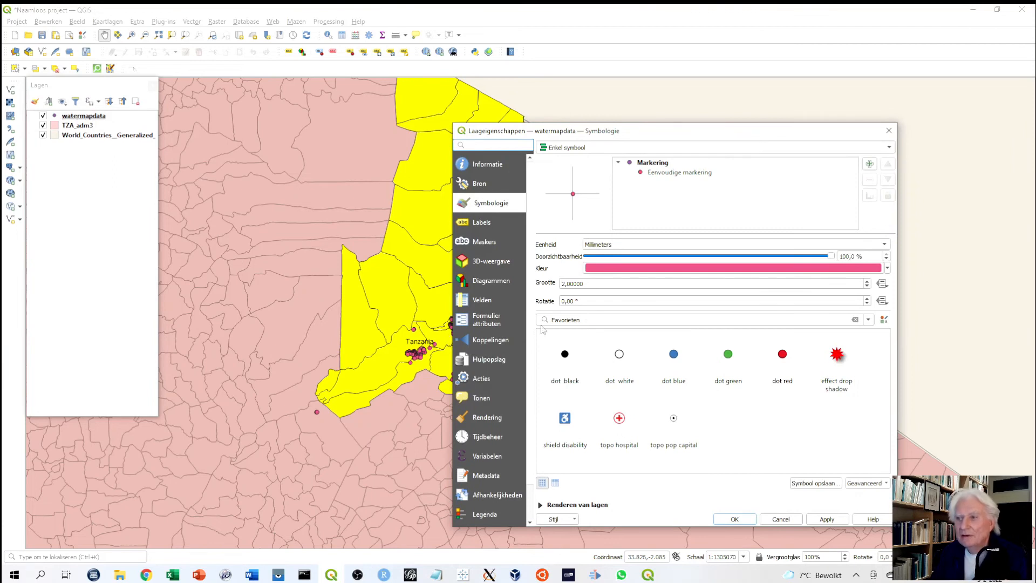
{"action": "left_click", "coordinate": [889, 148]}
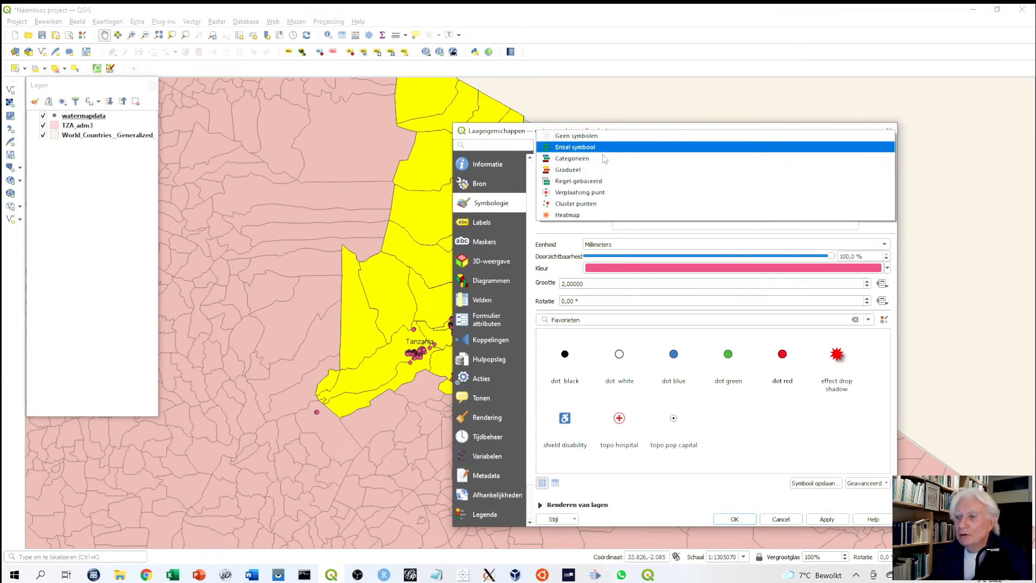
{"action": "left_click", "coordinate": [593, 158]}
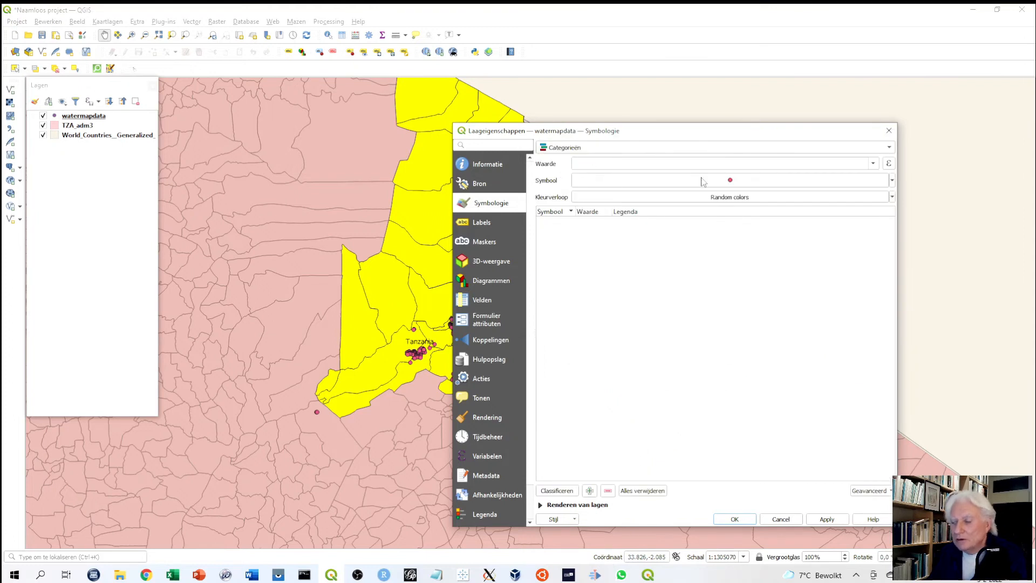
Classify the watermapdata points by WATER QUALITY, disable the class for all other values, and apply the styling.
{"action": "left_click", "coordinate": [873, 163]}
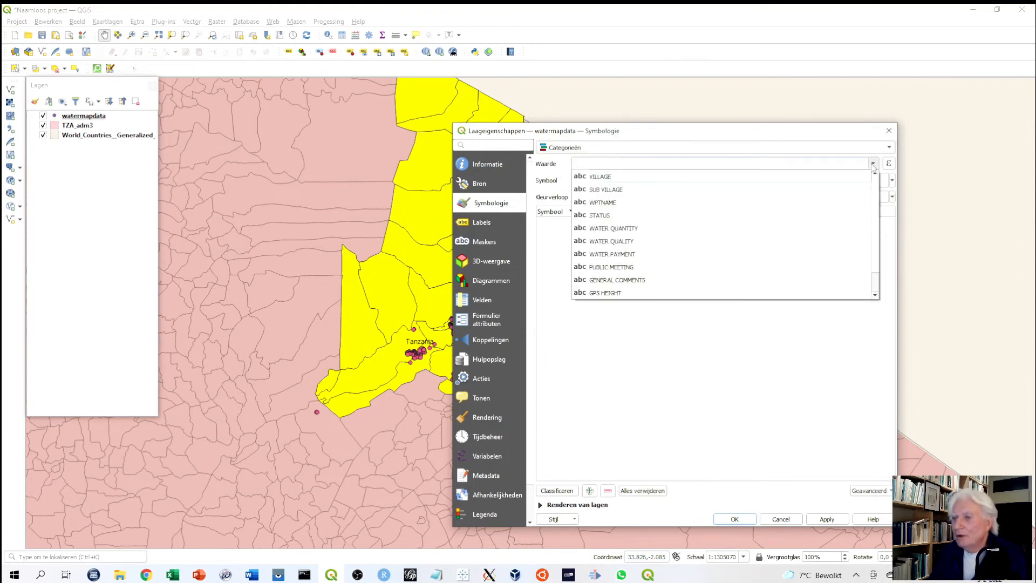
{"action": "left_click", "coordinate": [615, 243]}
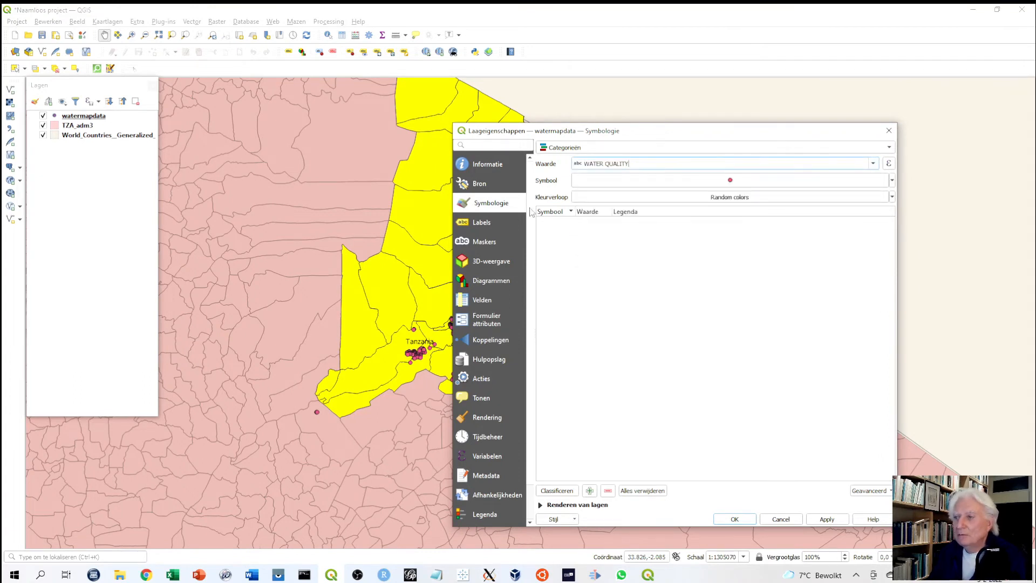
{"action": "left_click", "coordinate": [557, 491]}
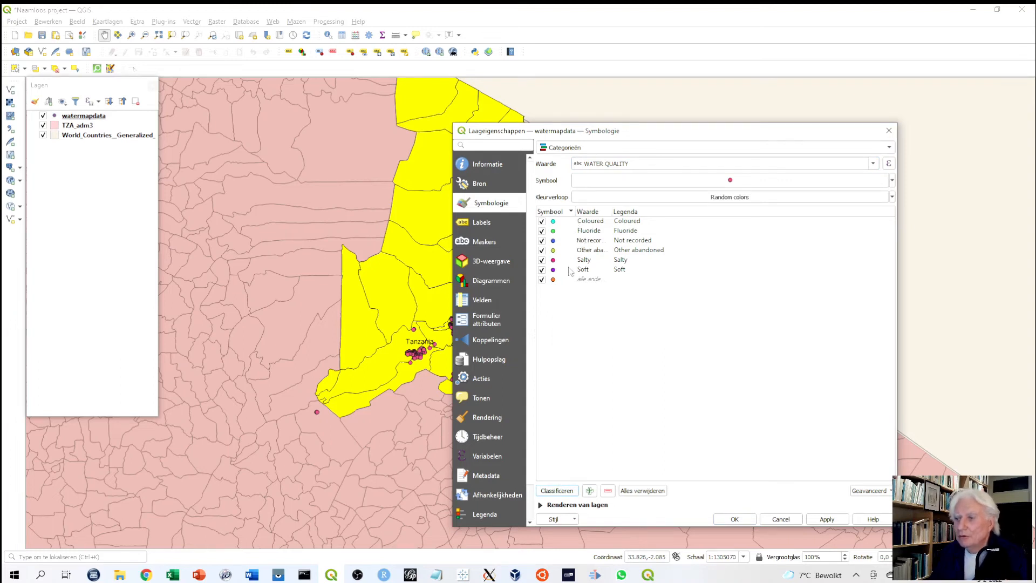
{"action": "left_click", "coordinate": [542, 280]}
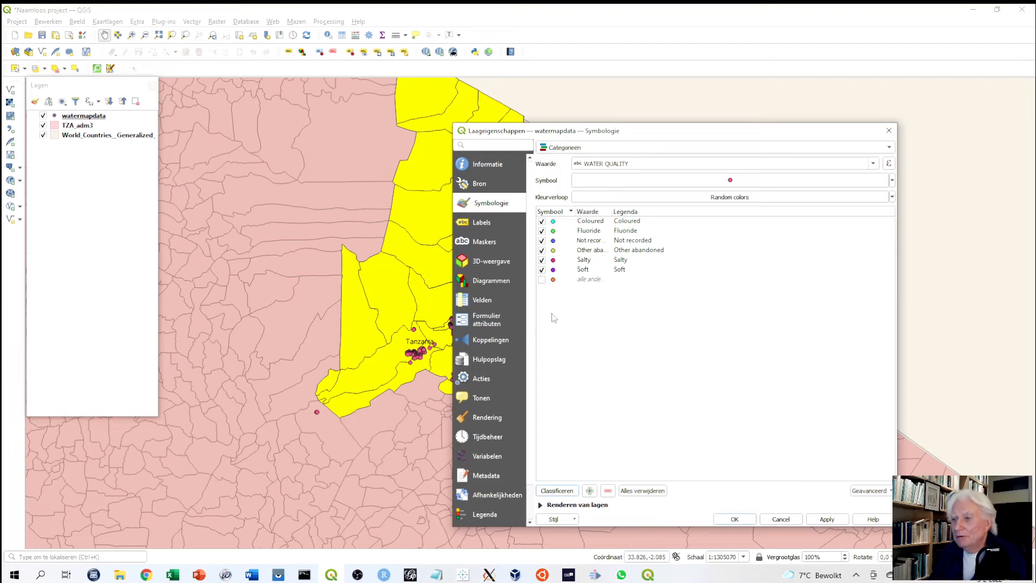
{"action": "left_click", "coordinate": [827, 522]}
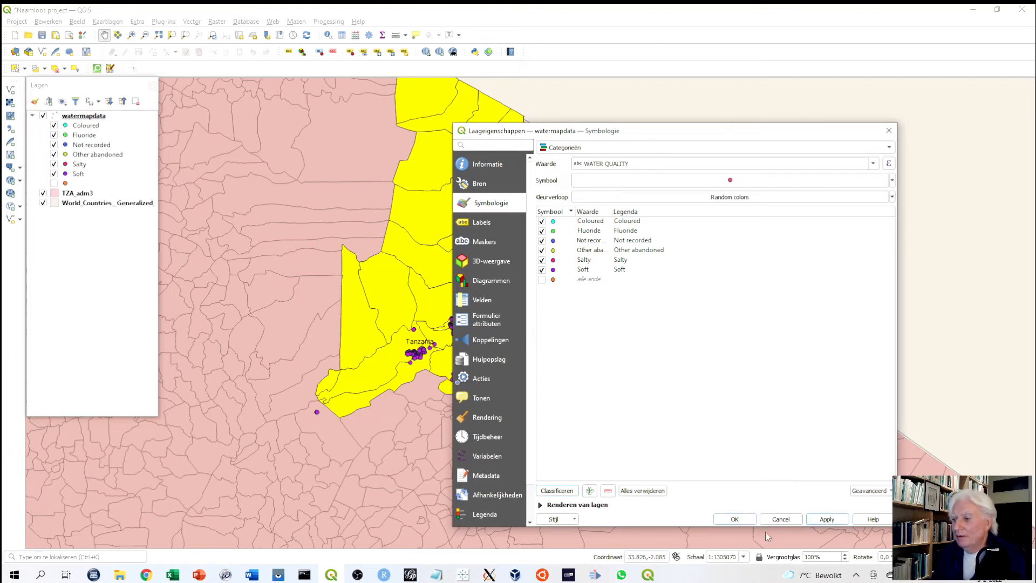
{"action": "left_click", "coordinate": [736, 519]}
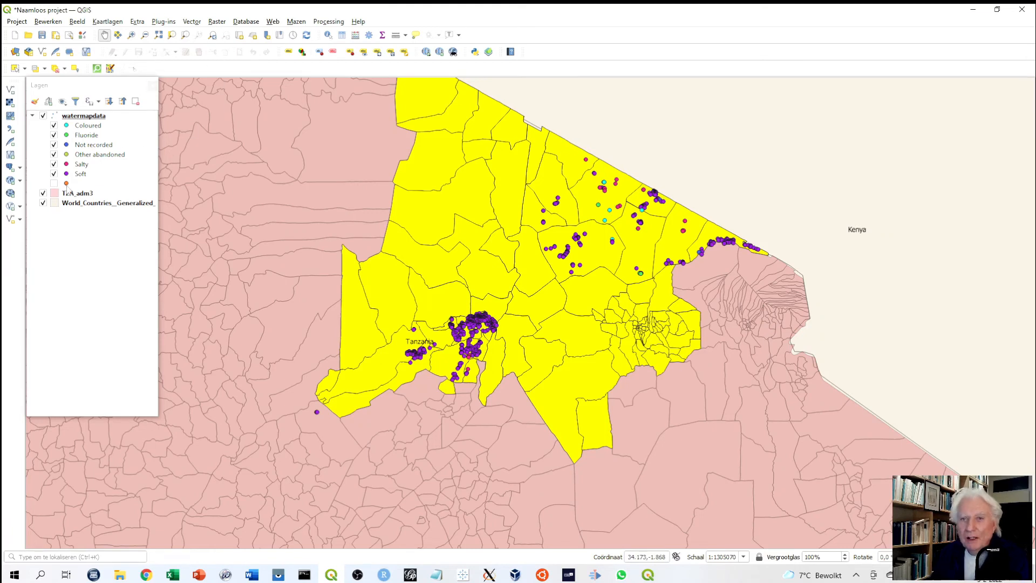
Add the OSM Standard base map through QuickMapServices and hide the TZA_adm3 layer.
{"action": "left_click", "coordinate": [132, 35]}
{"action": "left_click", "coordinate": [467, 214]}
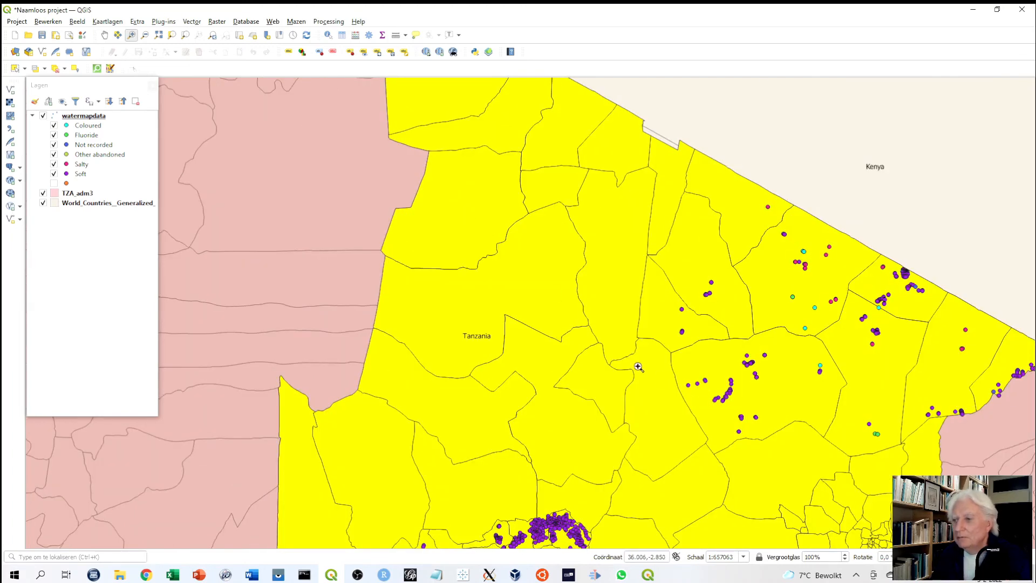
{"action": "left_click", "coordinate": [605, 349]}
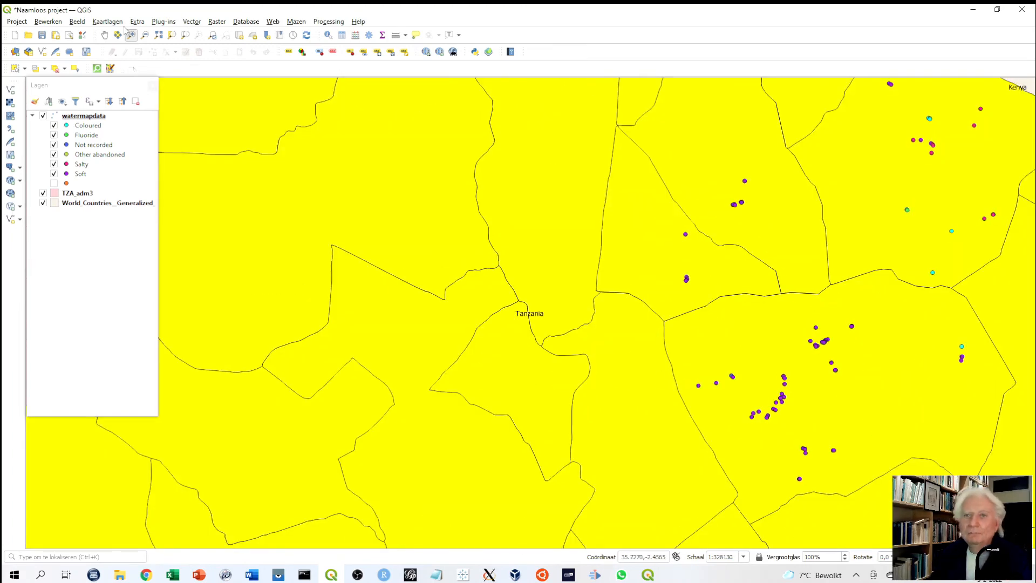
{"action": "left_click", "coordinate": [104, 35]}
{"action": "left_click_drag", "start_coordinate": [691, 372], "coordinate": [353, 477]}
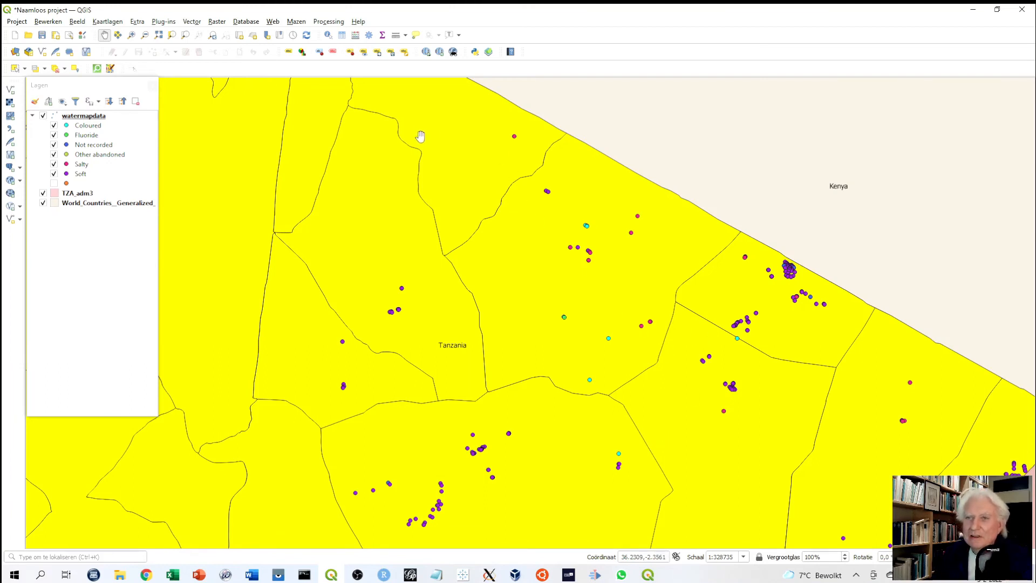
{"action": "left_click", "coordinate": [273, 23]}
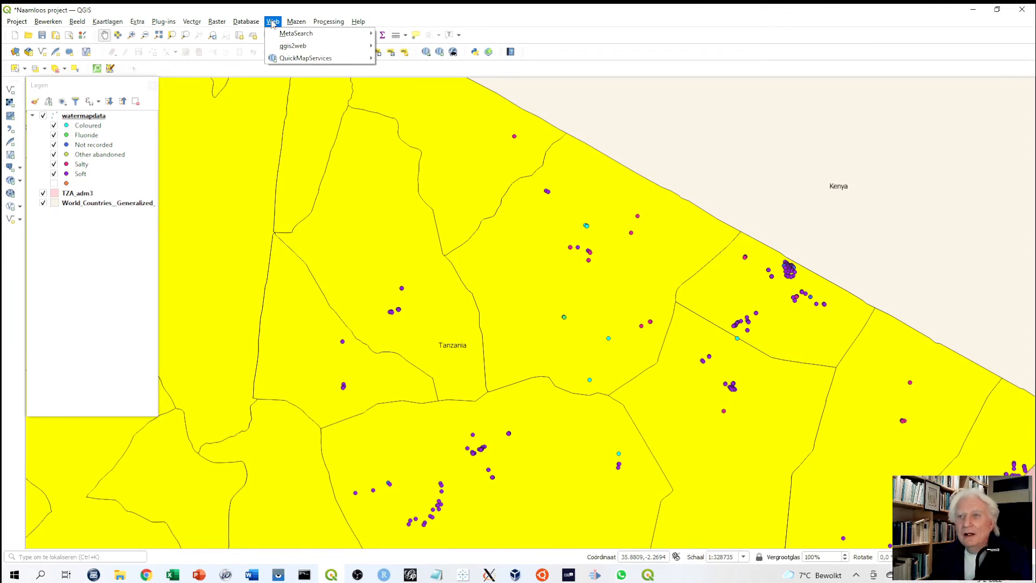
{"action": "mouse_move", "coordinate": [287, 59]}
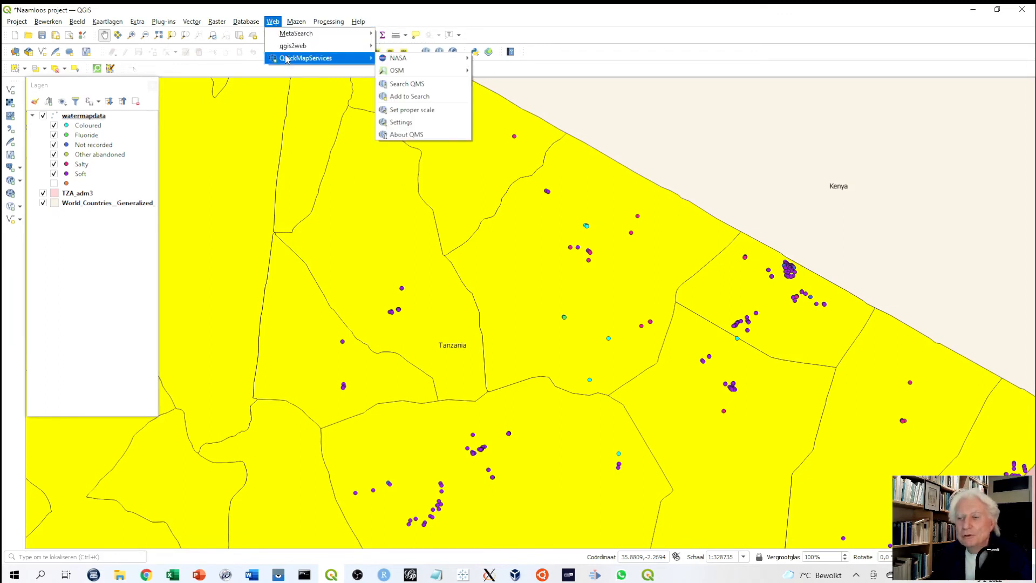
{"action": "mouse_move", "coordinate": [397, 71]}
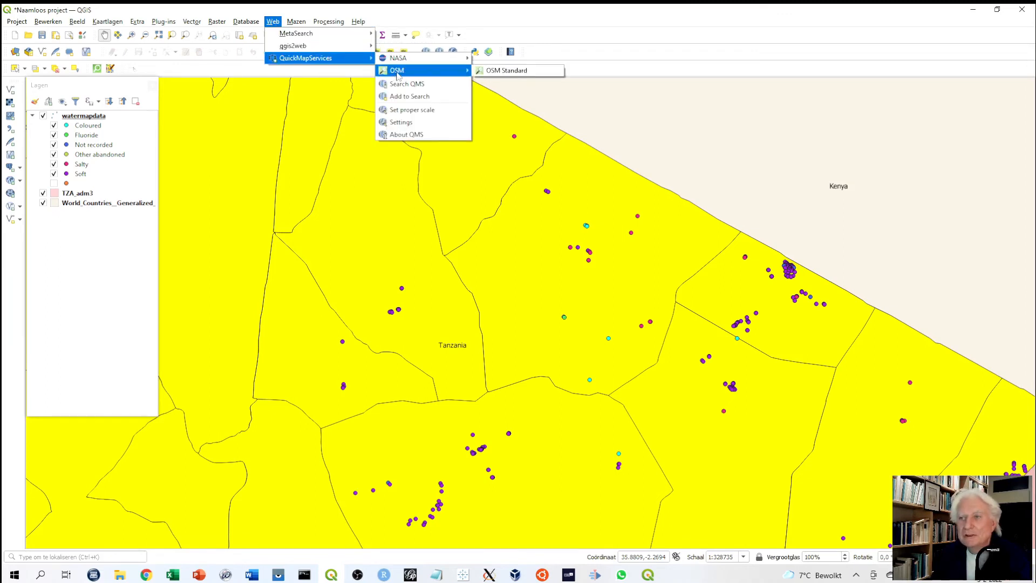
{"action": "left_click", "coordinate": [496, 73]}
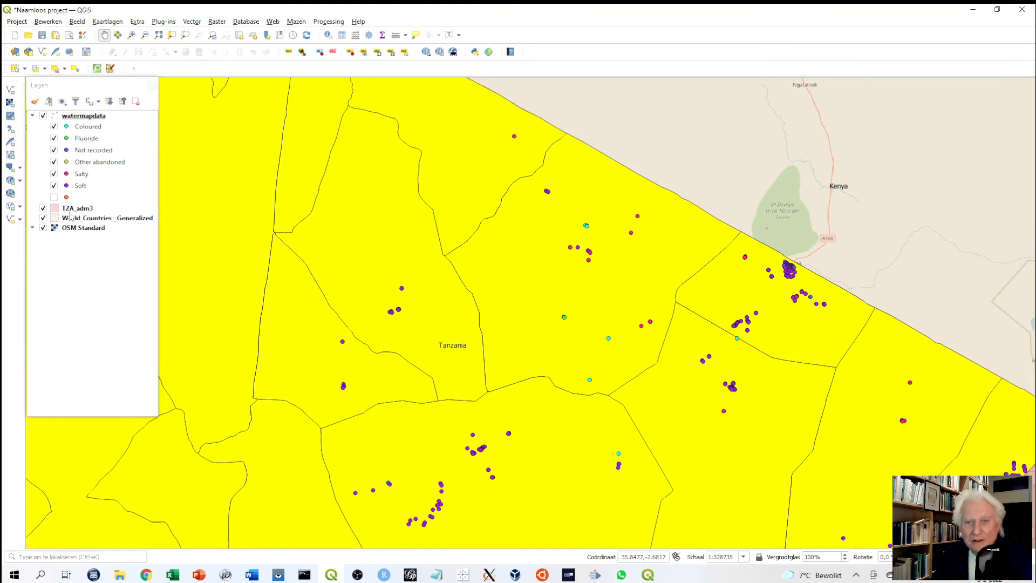
{"action": "left_click", "coordinate": [43, 209]}
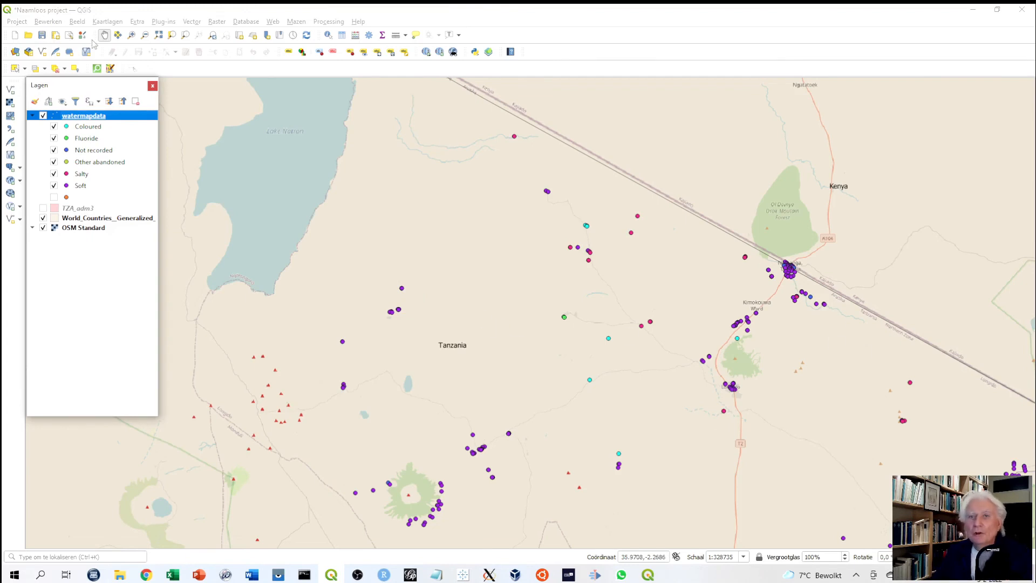
Reclassify the watermapdata symbology by STATUS around Namanga, deleting the existing water quality classes.
{"action": "left_click", "coordinate": [131, 35]}
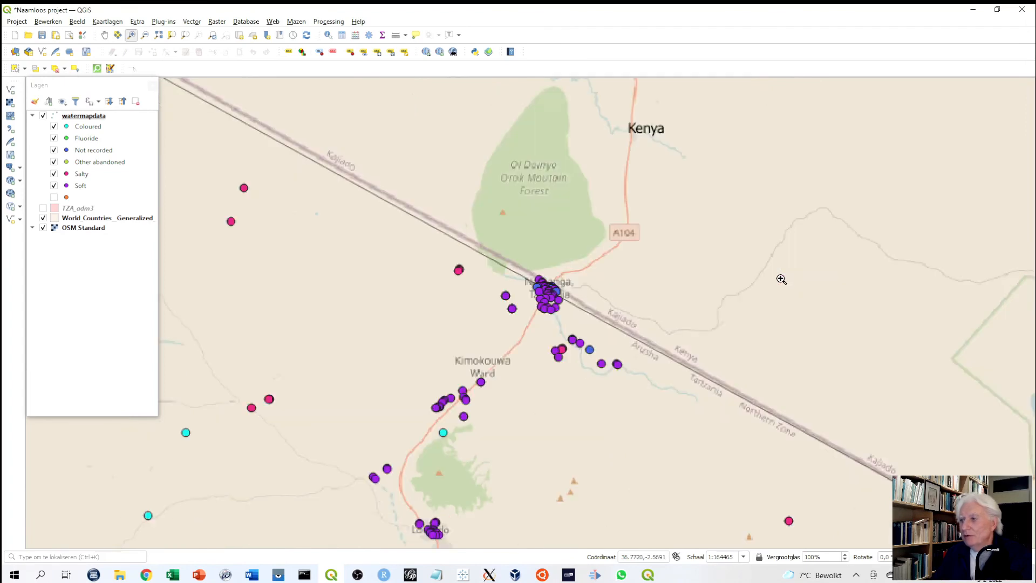
{"action": "left_click", "coordinate": [780, 280]}
{"action": "left_click", "coordinate": [577, 312]}
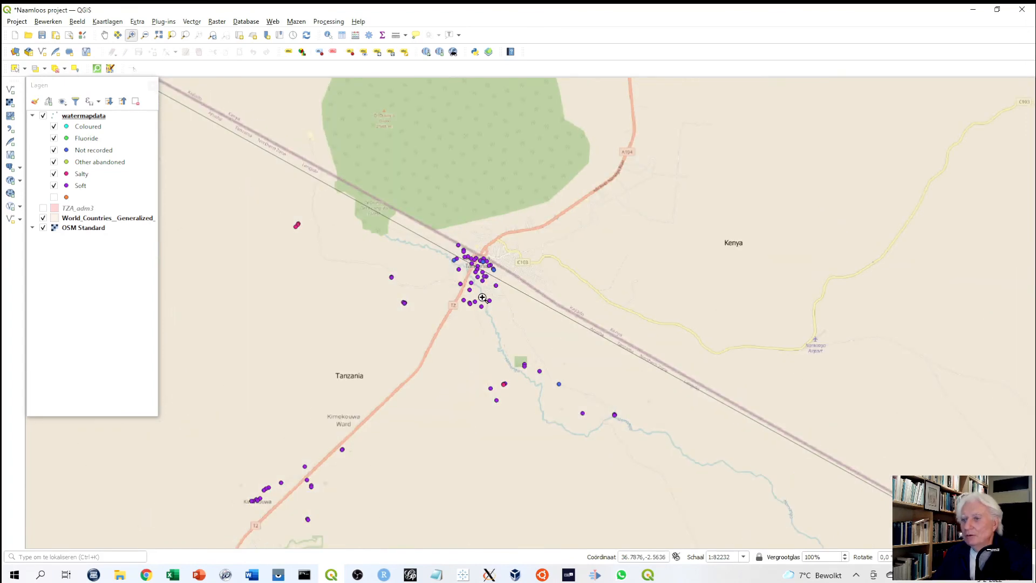
{"action": "left_click", "coordinate": [483, 298]}
{"action": "left_click", "coordinate": [550, 301]}
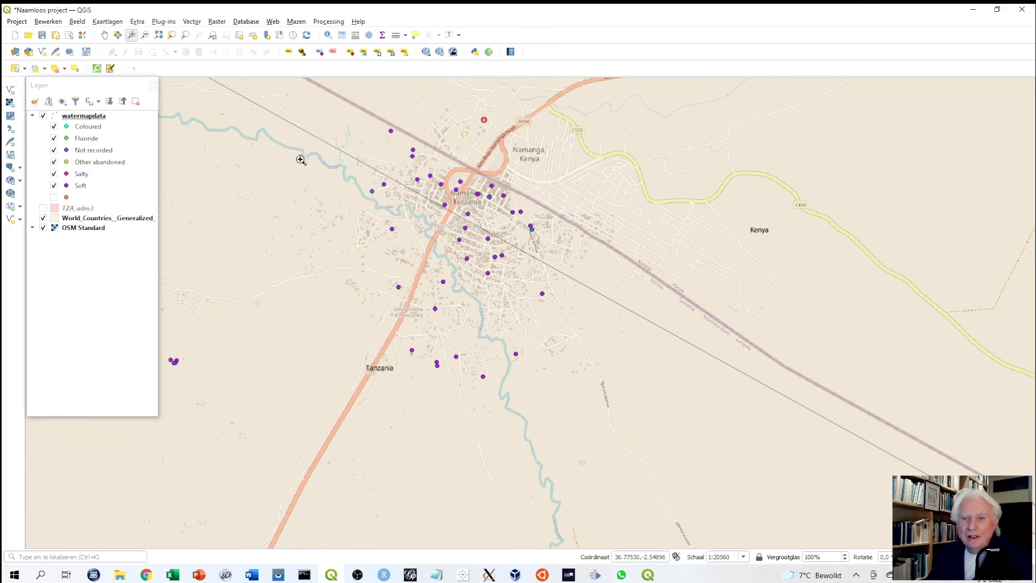
{"action": "right_click", "coordinate": [89, 118]}
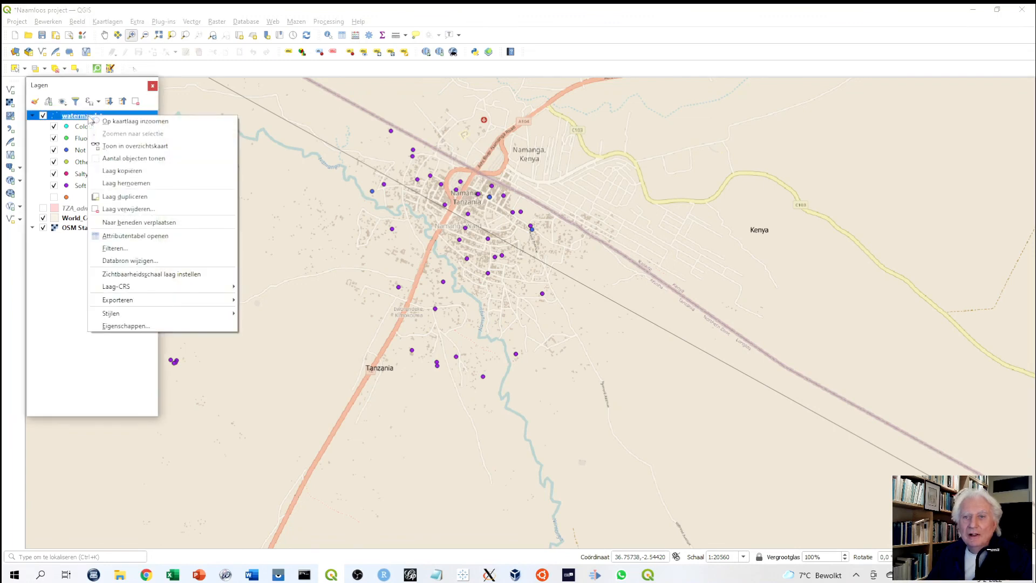
{"action": "mouse_move", "coordinate": [130, 319]}
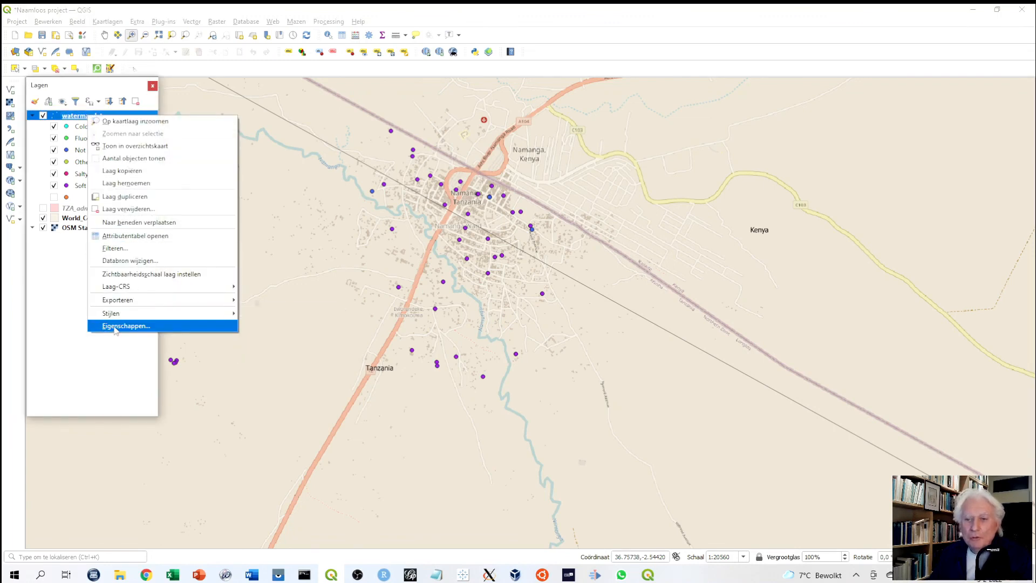
{"action": "left_click", "coordinate": [112, 327]}
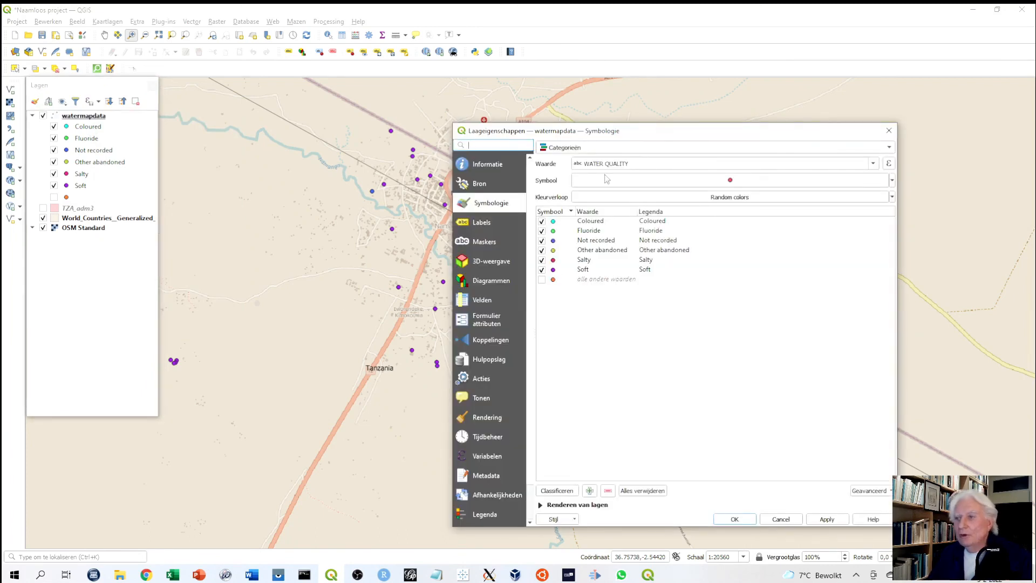
{"action": "left_click", "coordinate": [873, 163]}
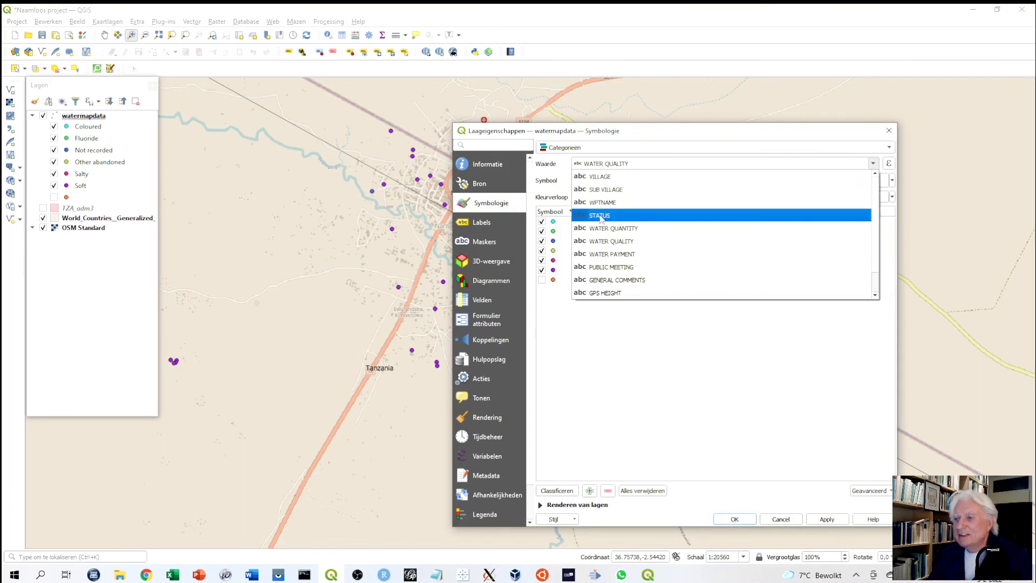
{"action": "left_click", "coordinate": [601, 216]}
{"action": "left_click", "coordinate": [554, 491]}
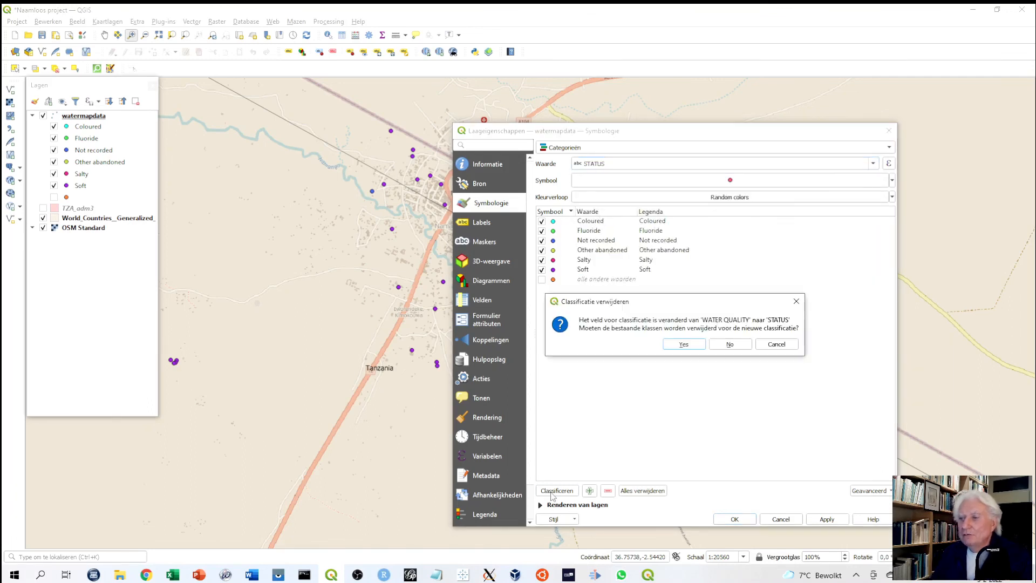
{"action": "left_click", "coordinate": [684, 345]}
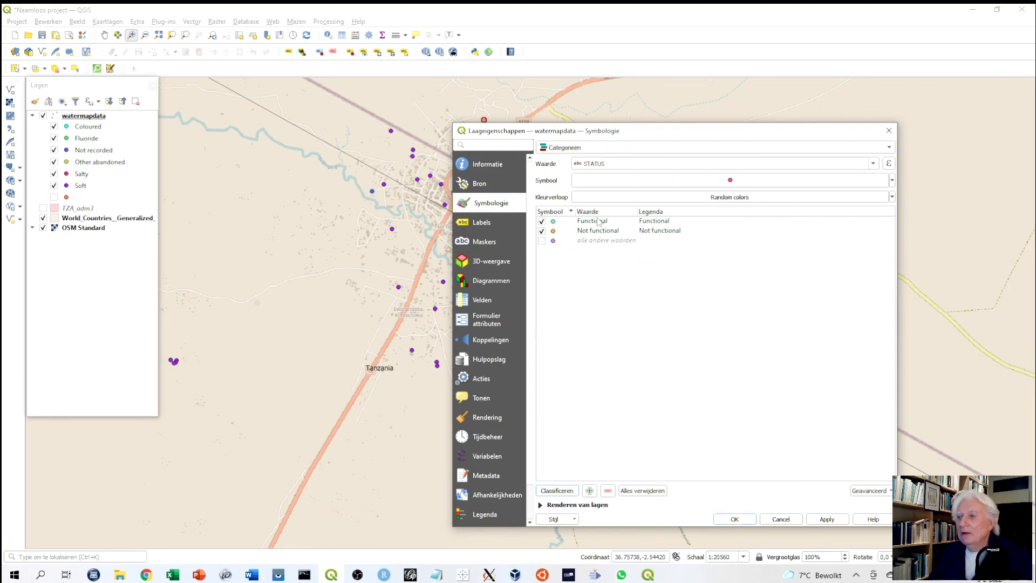
Give the Not functional class the dot red symbol and apply the watermapdata layer styling.
{"action": "double_click", "coordinate": [554, 231]}
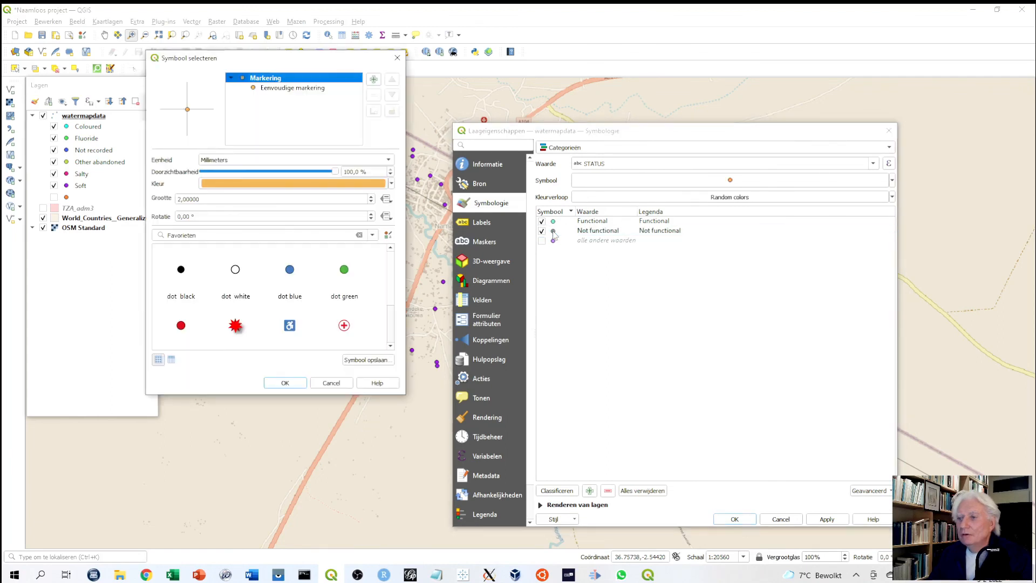
{"action": "left_click", "coordinate": [181, 326]}
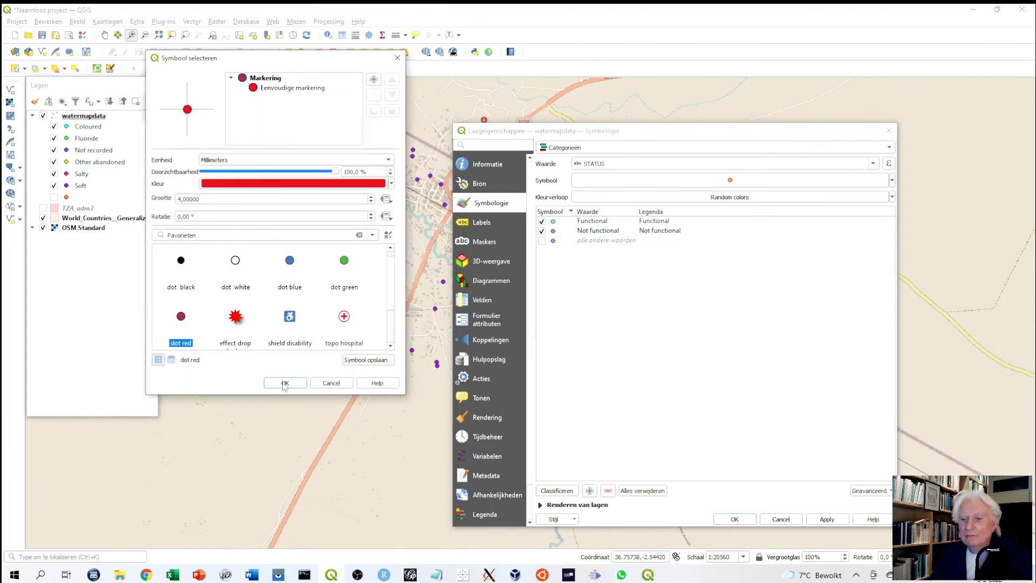
{"action": "left_click", "coordinate": [285, 383]}
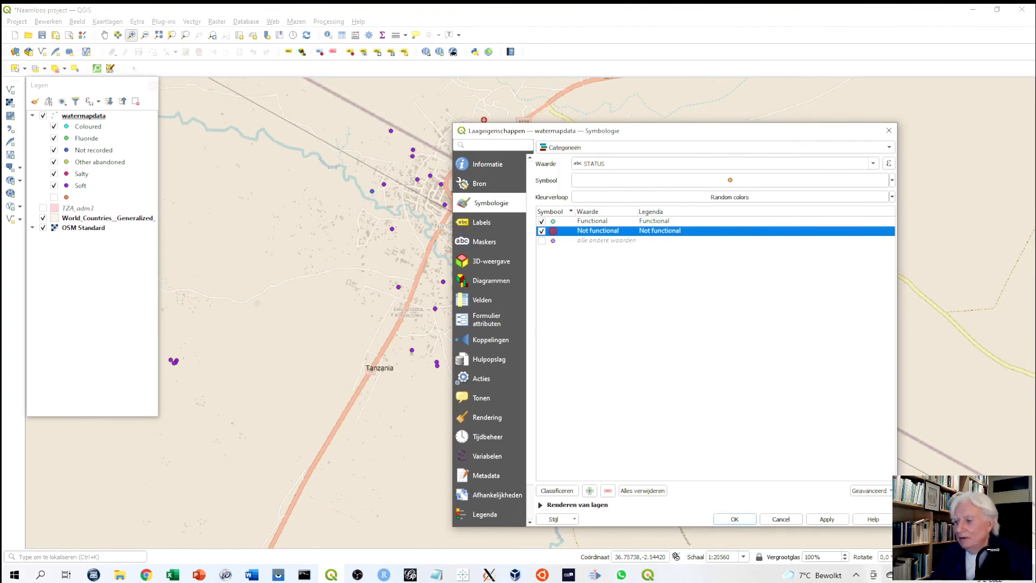
{"action": "left_click", "coordinate": [827, 520]}
{"action": "left_click", "coordinate": [734, 519]}
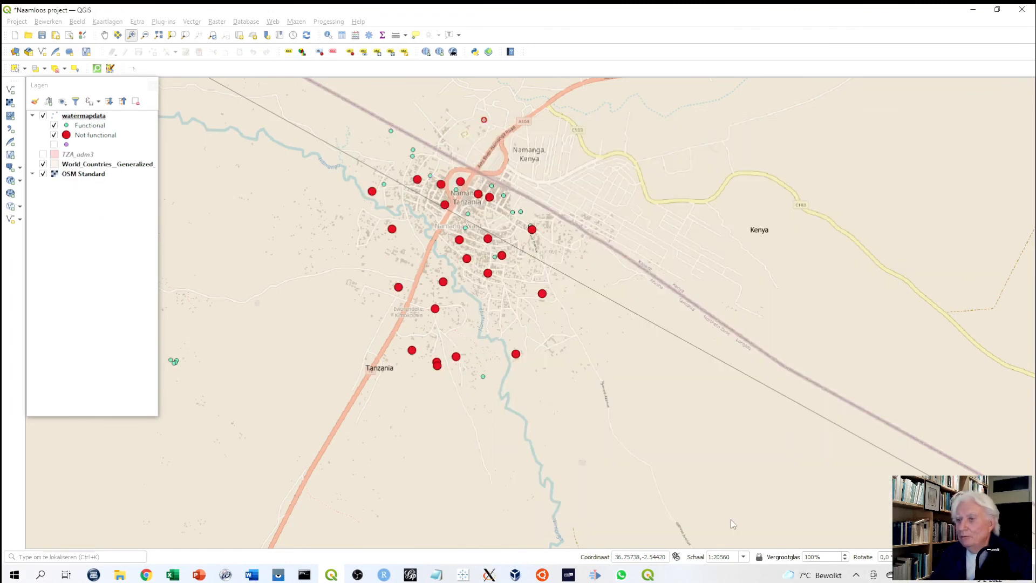